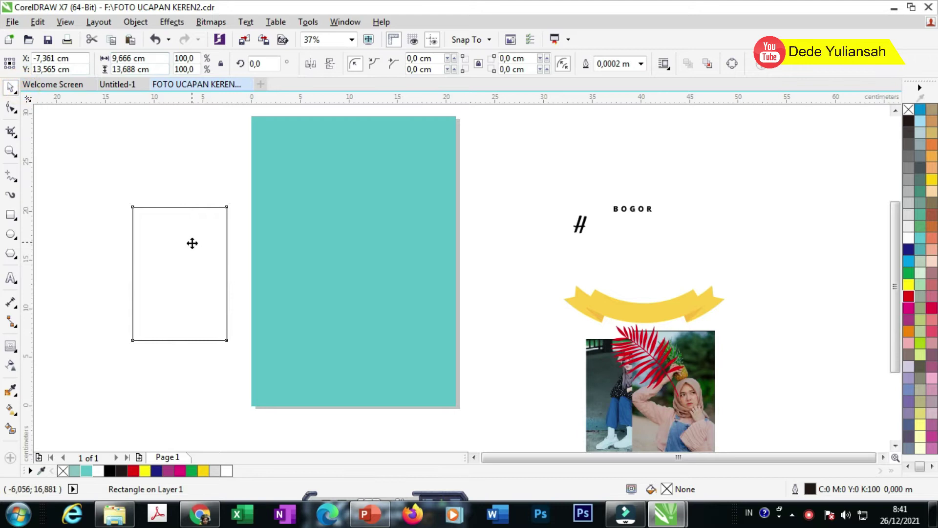
Step: Make the rectangle slightly shorter and narrower and fill it white
scroll(330, 202, "up", 2)
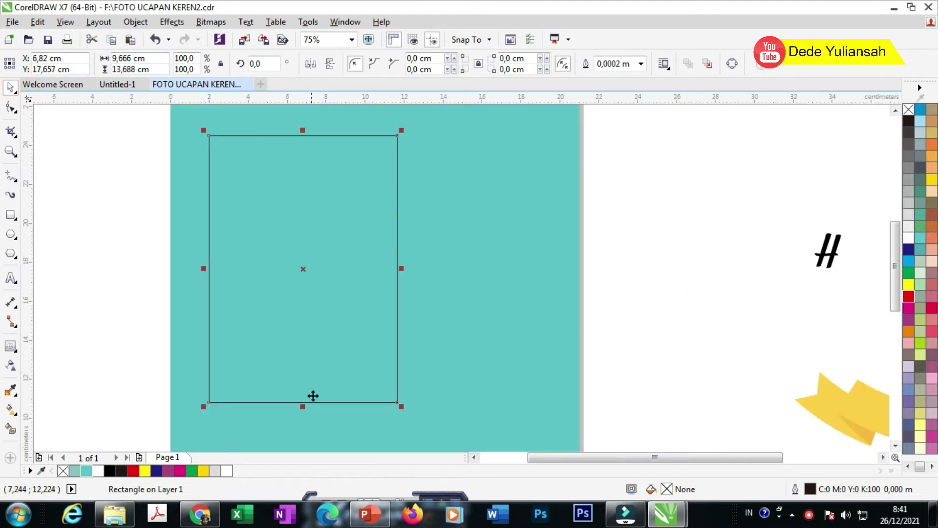
left_click_drag(304, 406, 306, 388)
scroll(431, 242, "down", 2)
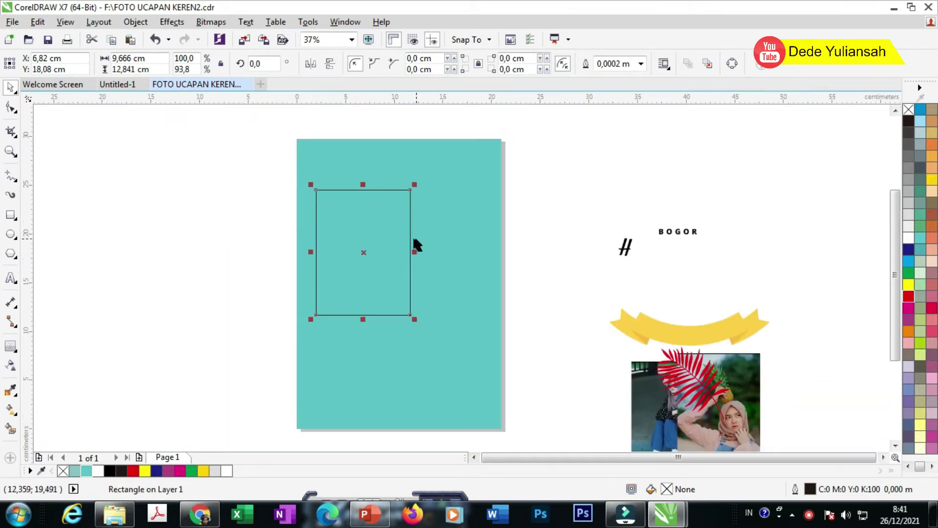
scroll(412, 249, "up", 2)
left_click_drag(418, 255, 411, 257)
scroll(408, 259, "down", 1)
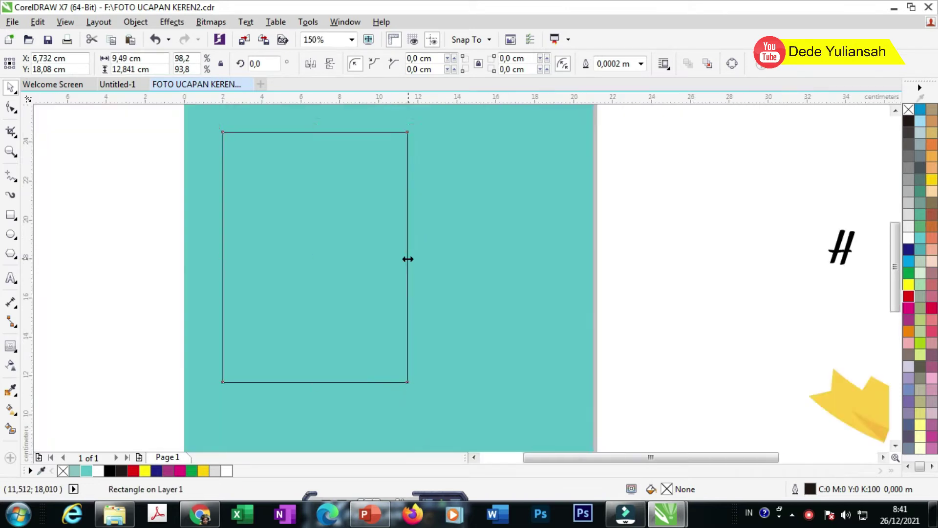
left_click(909, 238)
Step: Add a smaller 8.812 × 11.924 cm copy inside the white rectangle and fill it 10% grey
scroll(439, 241, "down", 1)
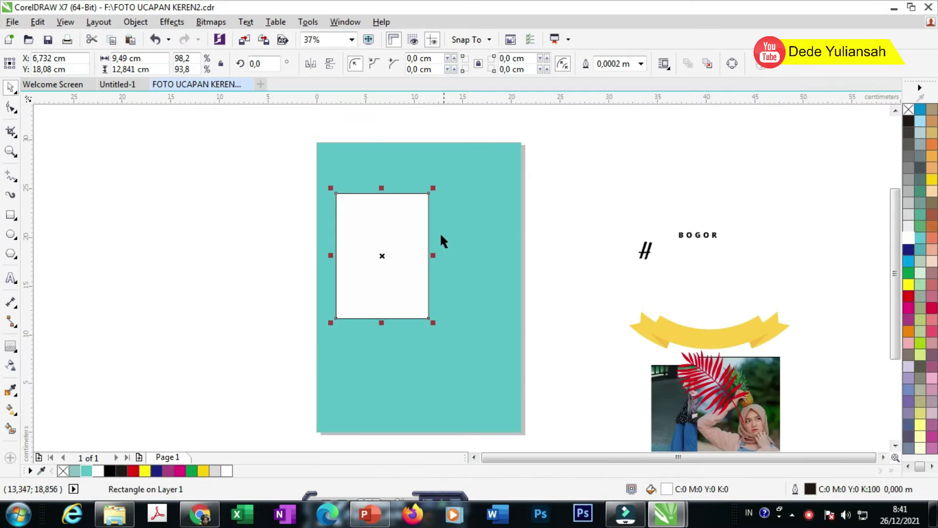
scroll(428, 199, "up", 2)
left_click_drag(434, 168, 430, 185)
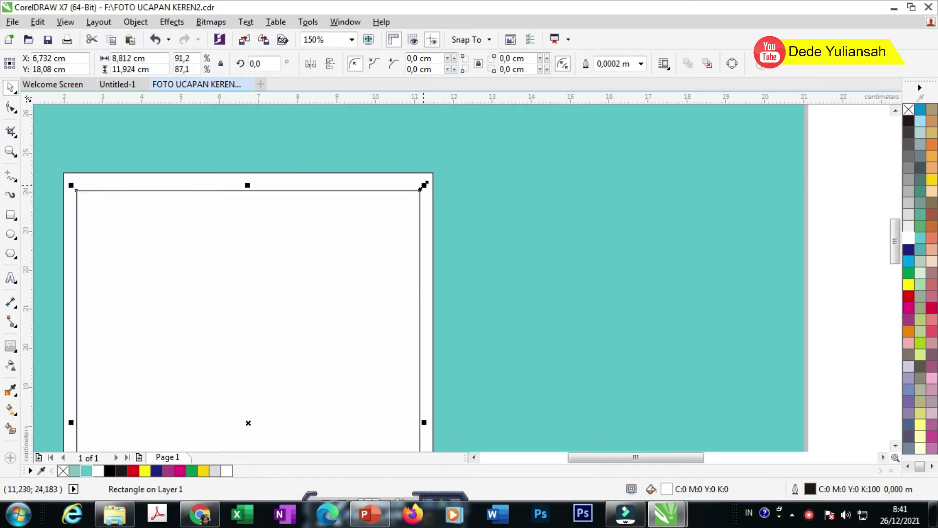
scroll(668, 252, "down", 1)
left_click(702, 254)
left_click_drag(312, 258, 84, 251)
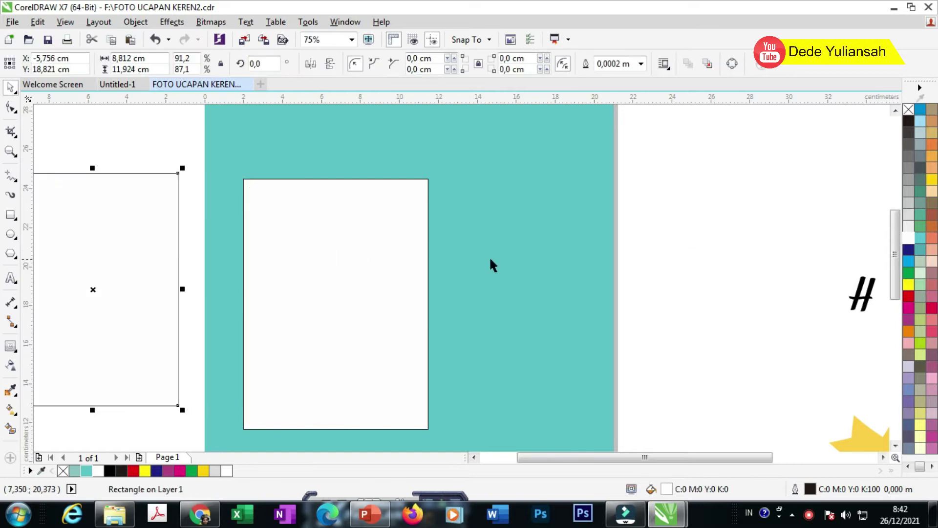
key("ctrl+z")
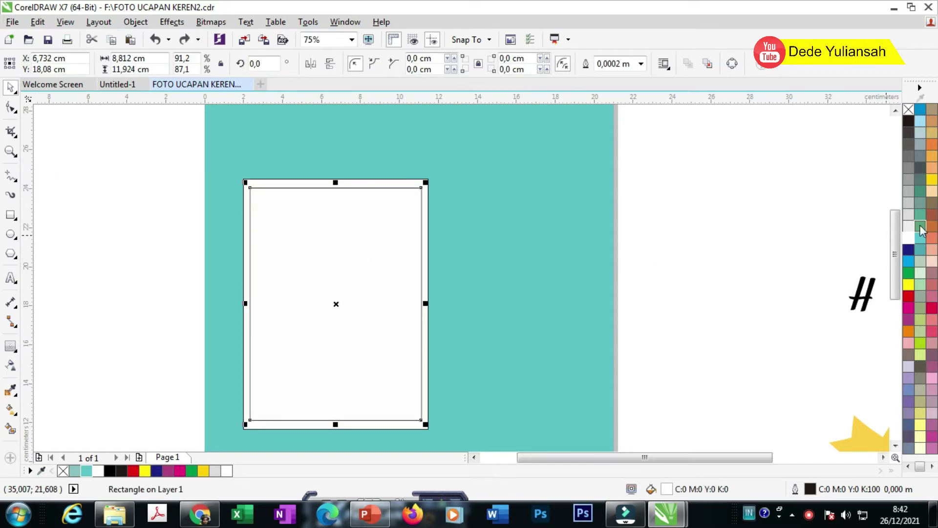
left_click(909, 226)
left_click_drag(304, 251, 570, 252)
key("ctrl+z")
left_click_drag(145, 148, 473, 439)
Step: Remove both rectangles' outlines and group them into one photo frame
right_click(909, 110)
left_click(764, 243)
left_click_drag(162, 157, 450, 423)
right_click(320, 263)
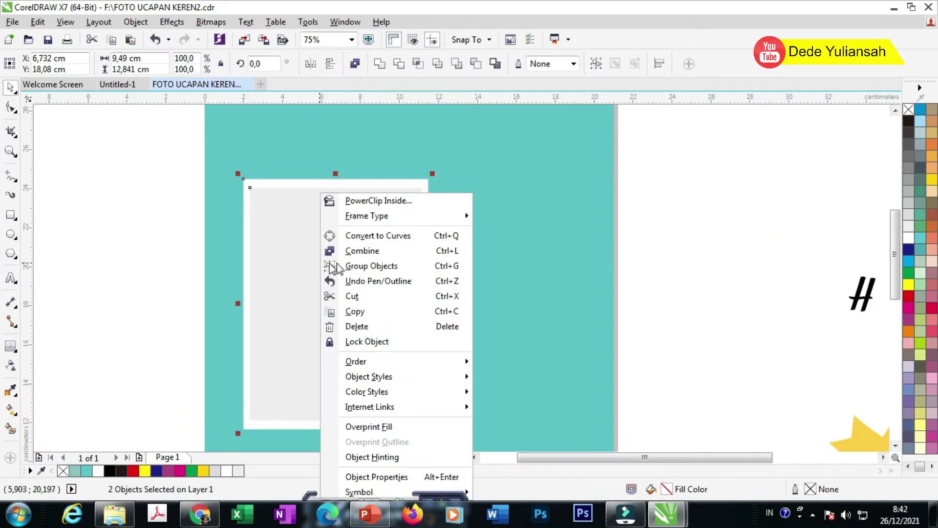
left_click(367, 265)
left_click_drag(350, 253, 247, 249)
key("ctrl+z")
Step: Tilt the frame slightly counter-clockwise and place a copy to its right, tilted the opposite way
left_click(306, 237)
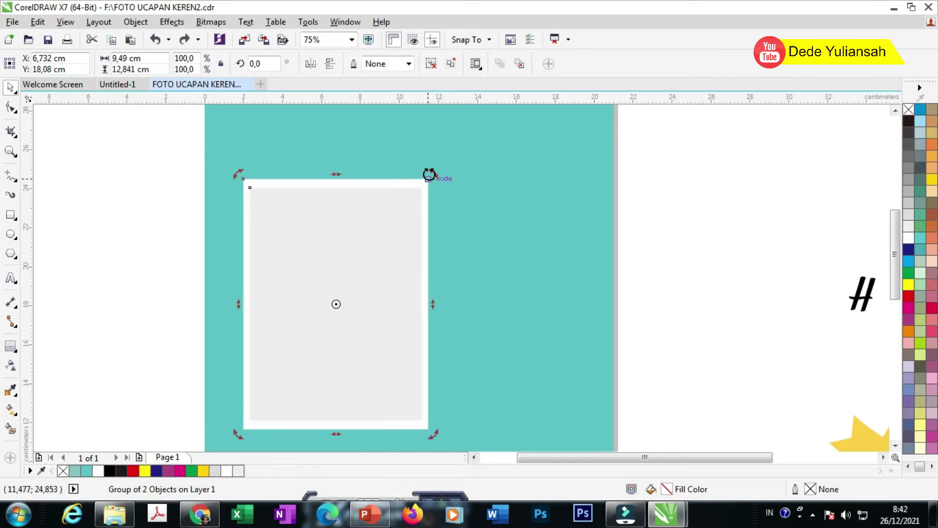
mouse_move(431, 176)
left_mouse_down()
mouse_move(419, 163)
mouse_move(446, 168)
left_mouse_up()
left_click(111, 204)
left_click_drag(271, 227, 429, 227)
left_click(520, 217)
left_click_drag(596, 163, 619, 191)
left_click(653, 200)
Step: Move the right photo frame down and to the right
left_click_drag(526, 237, 541, 281)
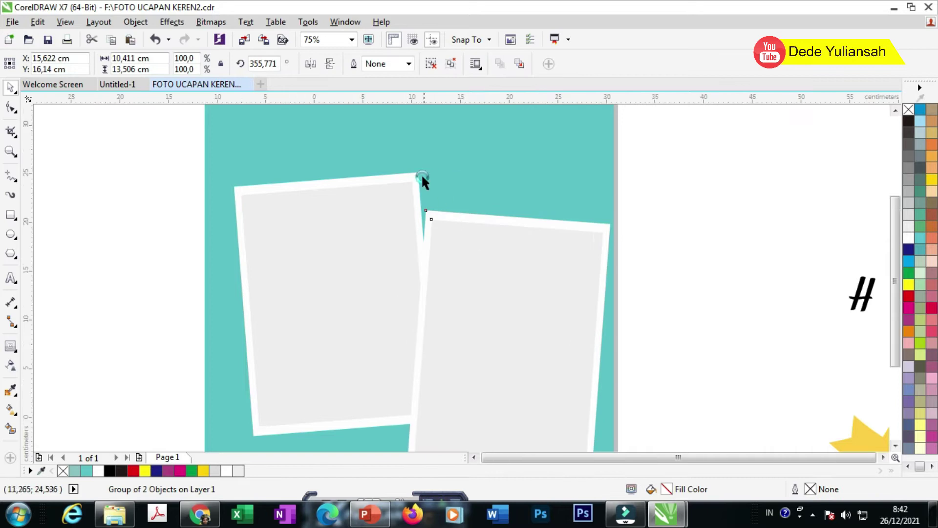
scroll(422, 174, "down", 2)
scroll(365, 229, "up", 2)
left_click(362, 239)
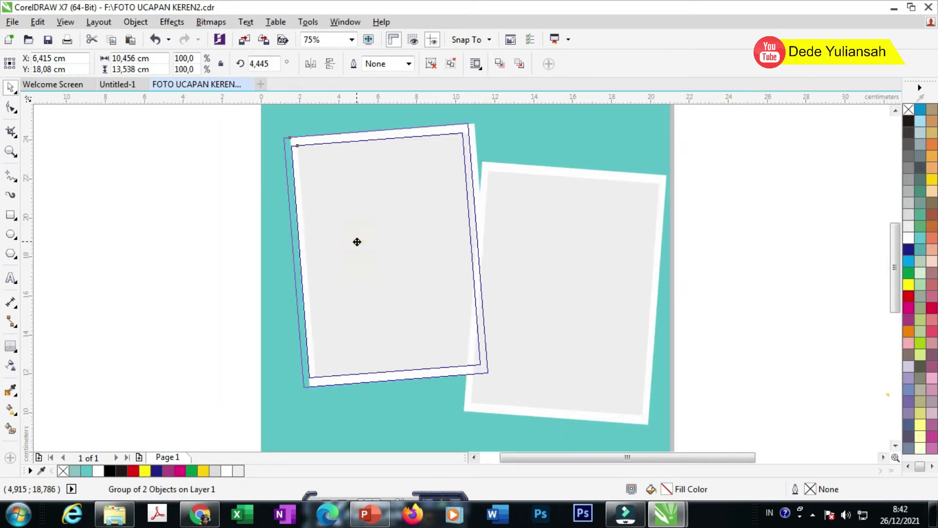
scroll(491, 263, "down", 2)
left_click_drag(343, 189, 582, 343)
scroll(599, 291, "up", 2)
left_click(624, 293)
Step: Reposition the right frame and reduce its tilt slightly
left_click(487, 264)
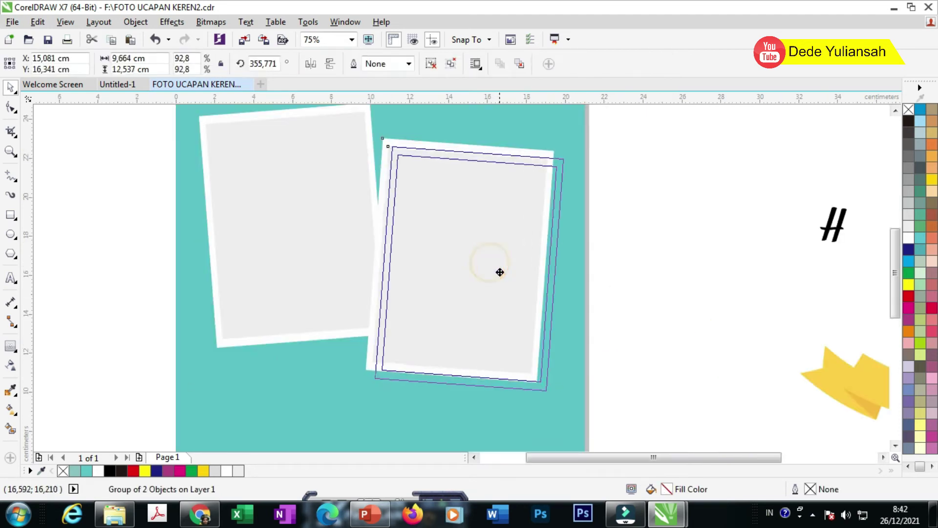
left_click_drag(482, 268, 492, 277)
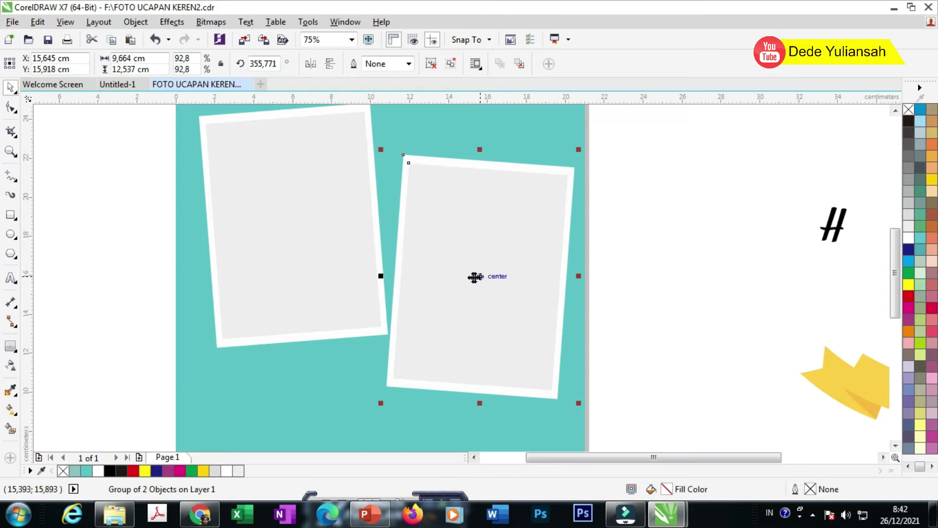
left_click(491, 183)
left_click_drag(580, 151, 575, 153)
left_click(664, 215)
scroll(471, 235, "down", 2)
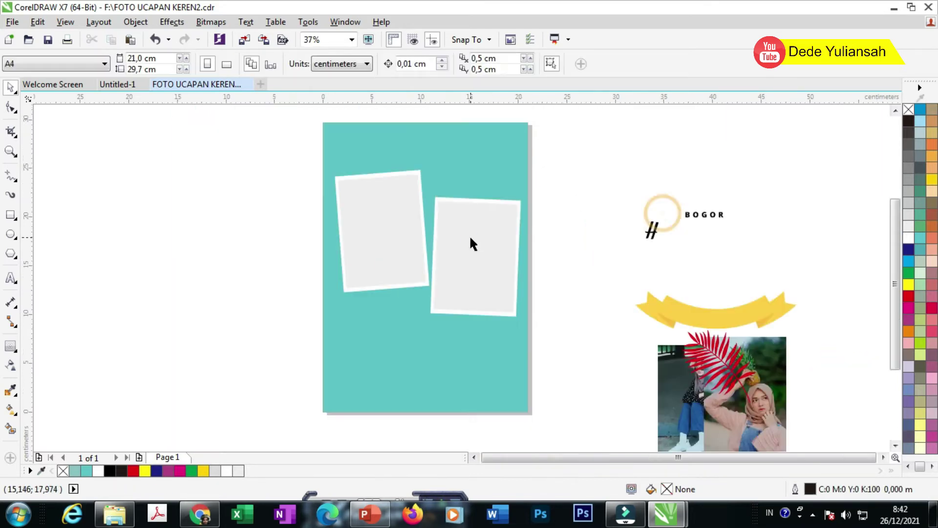
scroll(414, 197, "up", 2)
Step: Move both photo frames lower on the page and bring the script H text onto the card
left_click(390, 237)
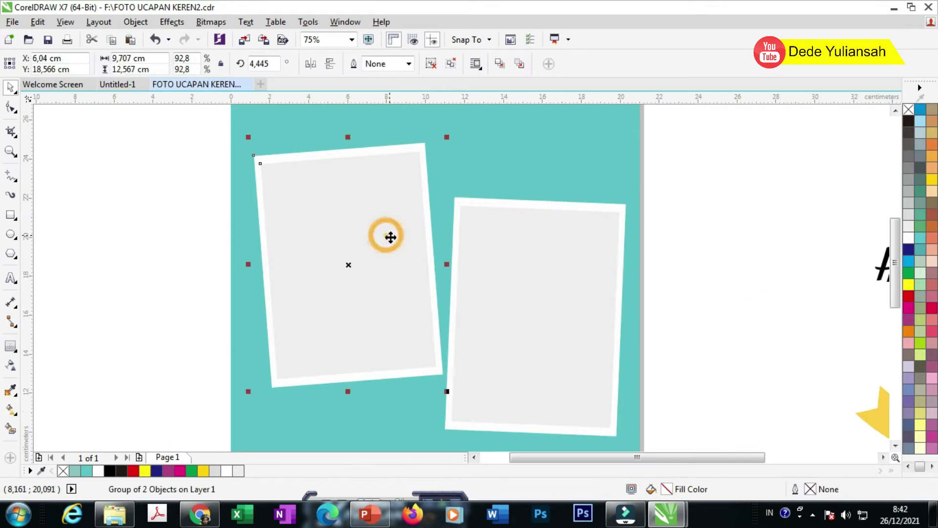
scroll(449, 266, "up", 2)
scroll(456, 299, "down", 2)
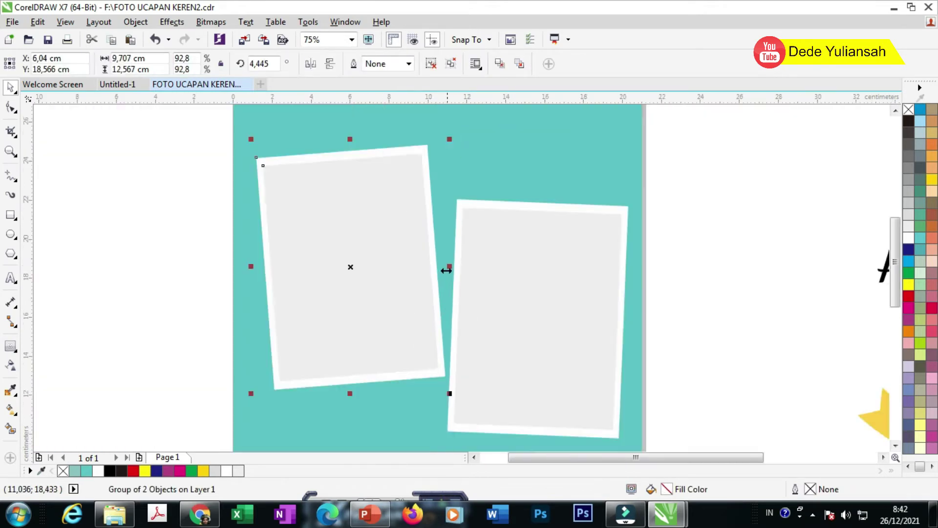
scroll(409, 385, "up", 2)
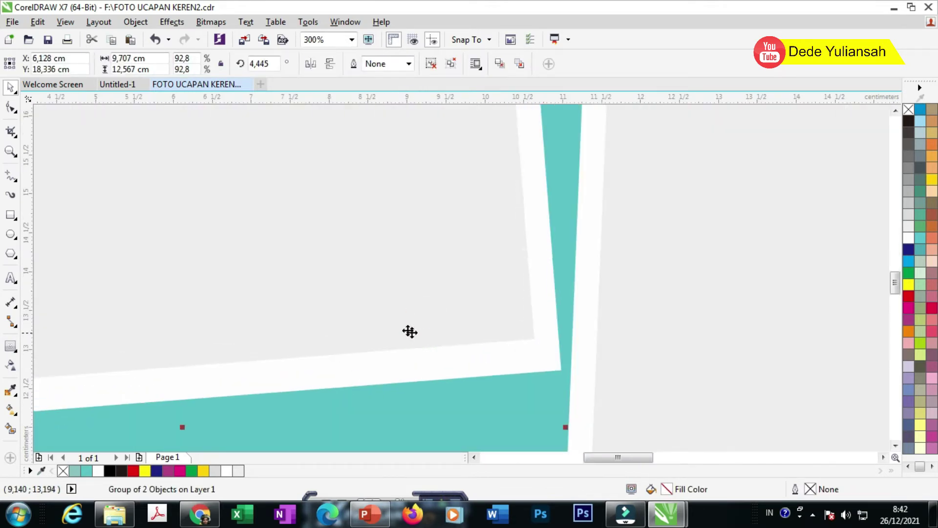
scroll(411, 332, "down", 3)
left_click(439, 298, "shift")
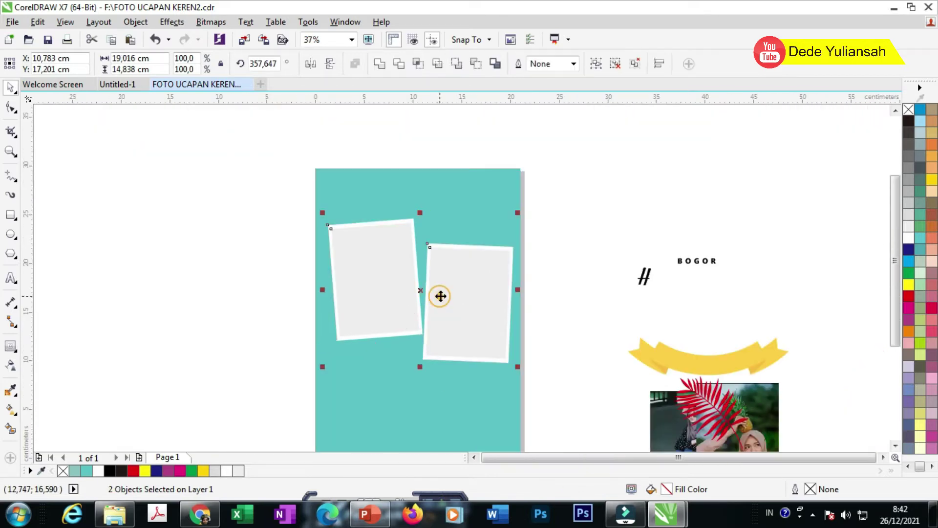
left_click_drag(441, 293, 443, 310)
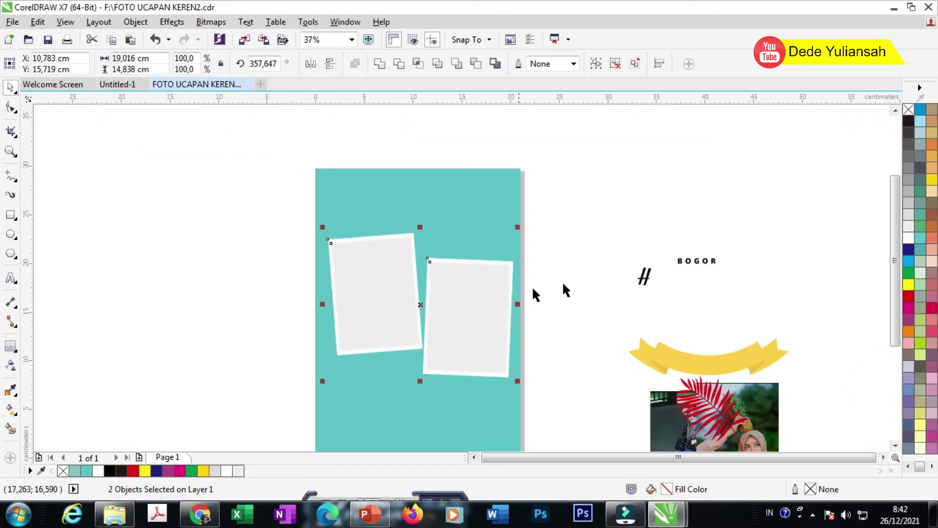
left_click(583, 277)
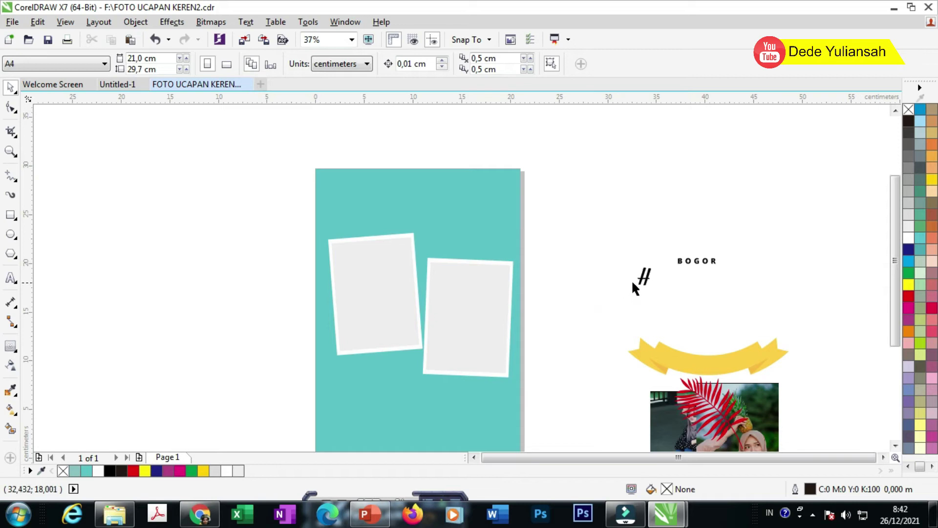
left_click_drag(643, 284, 370, 199)
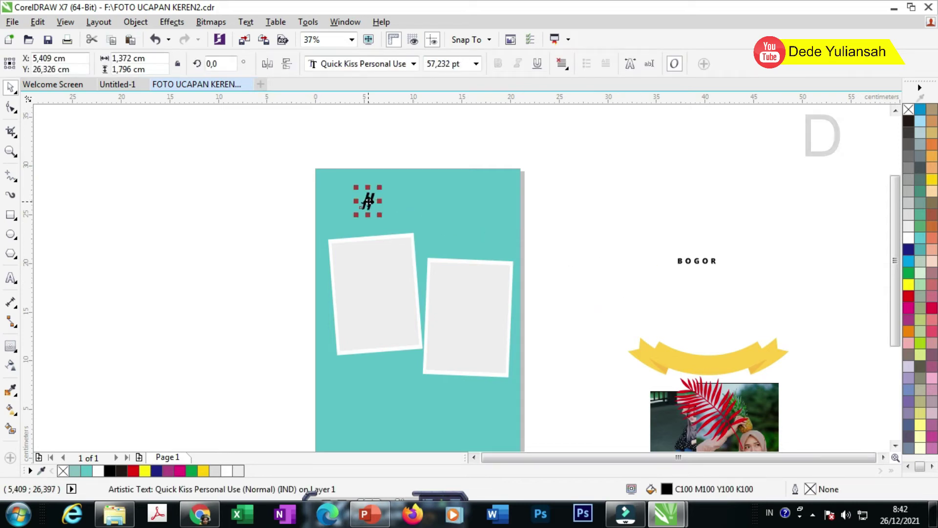
Step: Complete the script H text so it reads 'Happy Birthday'
scroll(369, 199, "up", 2)
double_click(376, 201)
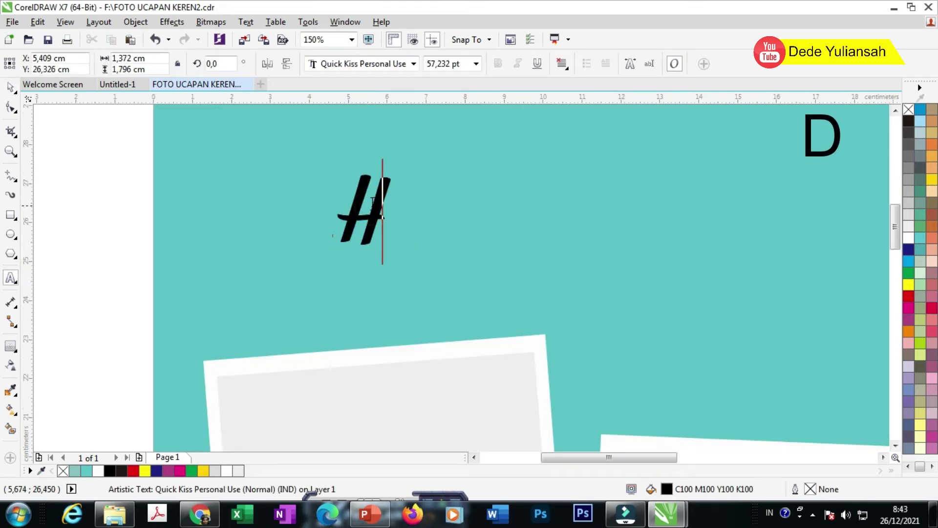
type("A")
key("BackSpace")
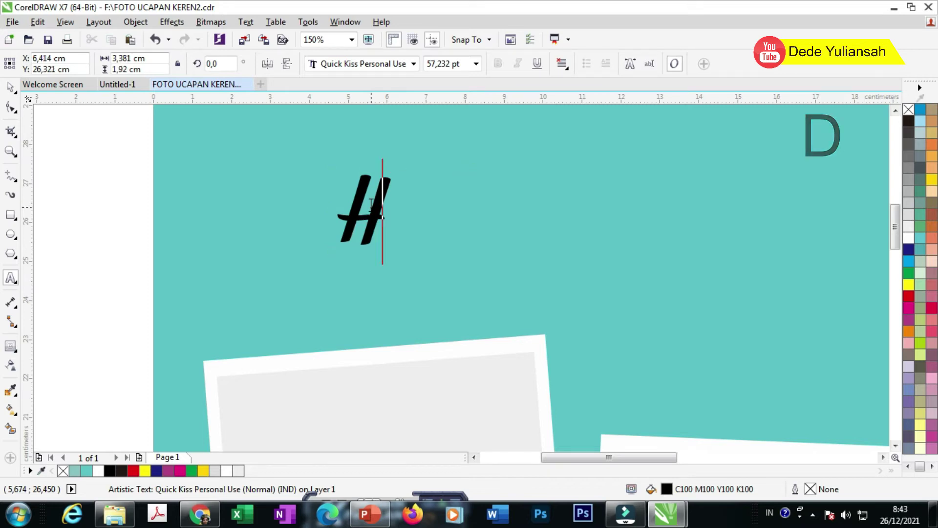
key("Caps_Lock")
type("ap")
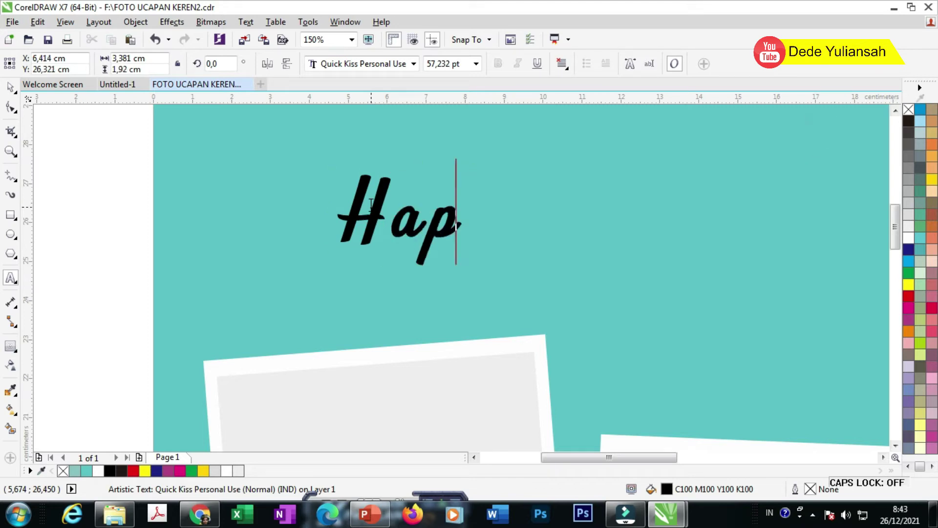
type("py Birthday")
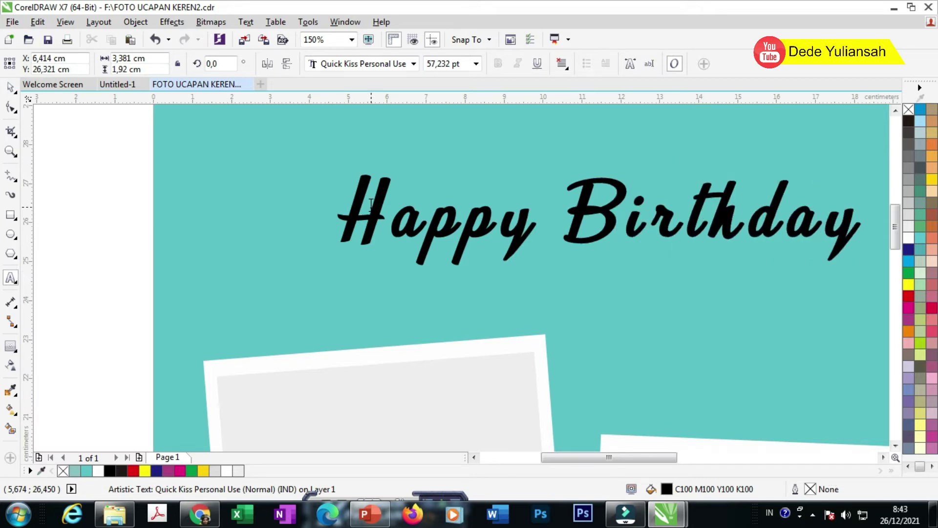
left_click(10, 87)
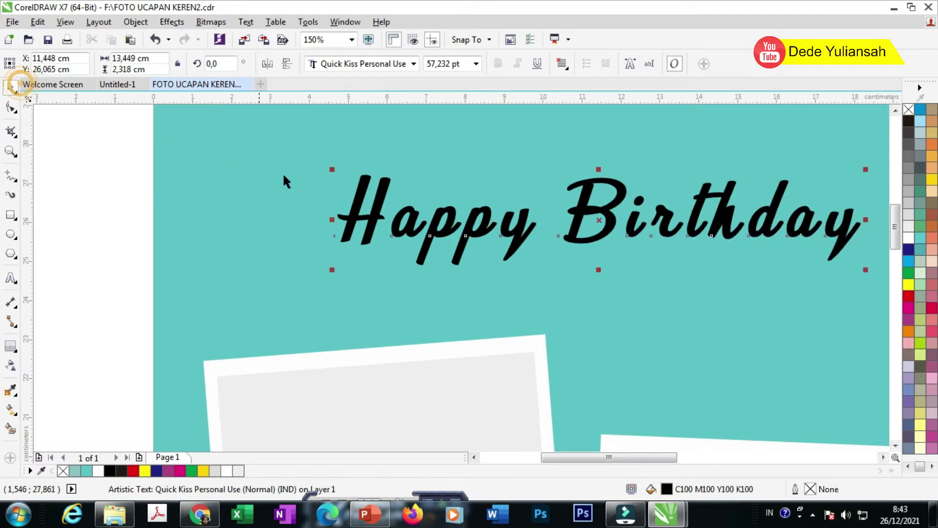
Step: Centre the heading horizontally on the teal background
scroll(345, 201, "down", 1)
left_click(485, 168, "shift")
key("c")
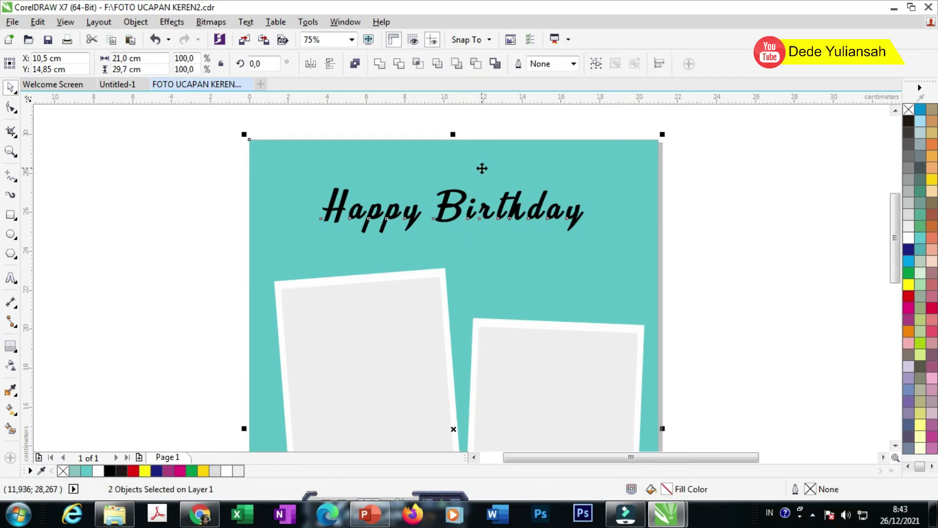
left_click(717, 183)
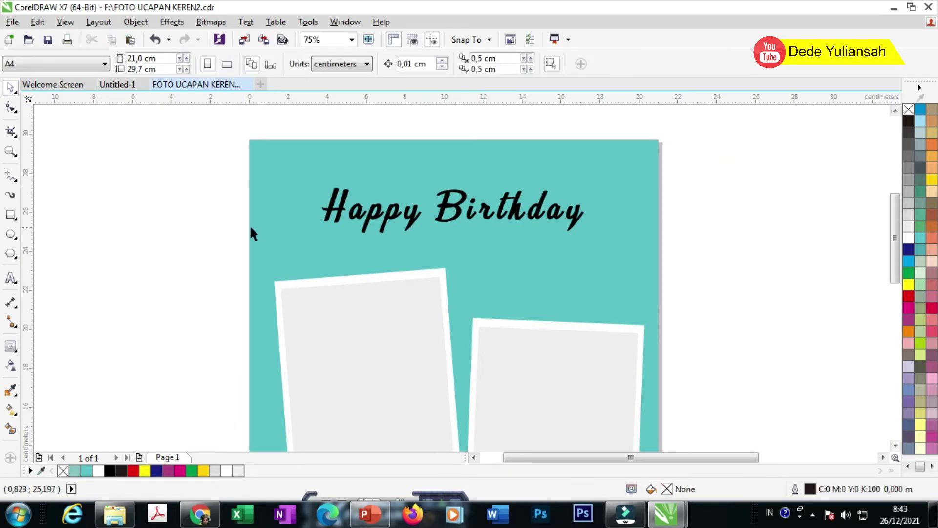
Step: Draw a small box beside Happy Birthday with a 0,001 m white outline sampled from the frame
left_click(10, 215)
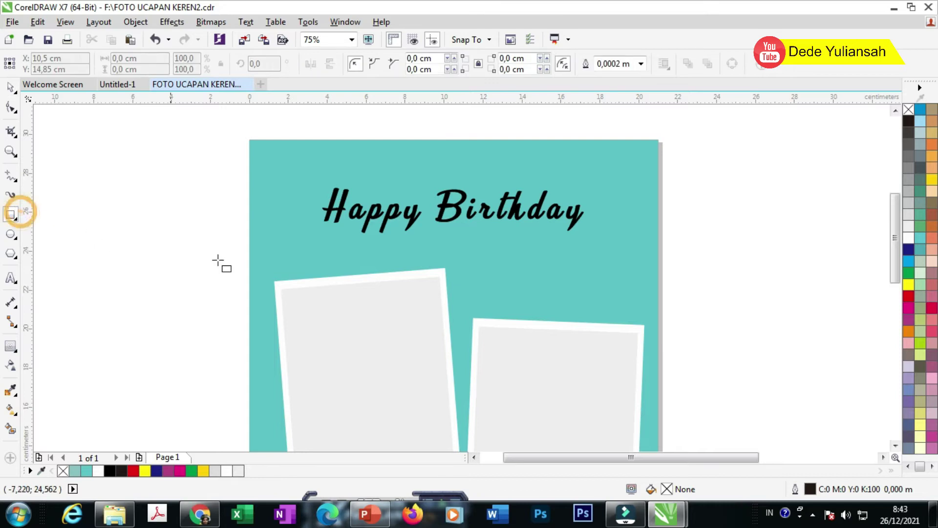
left_click_drag(480, 253, 631, 284)
left_click(11, 87)
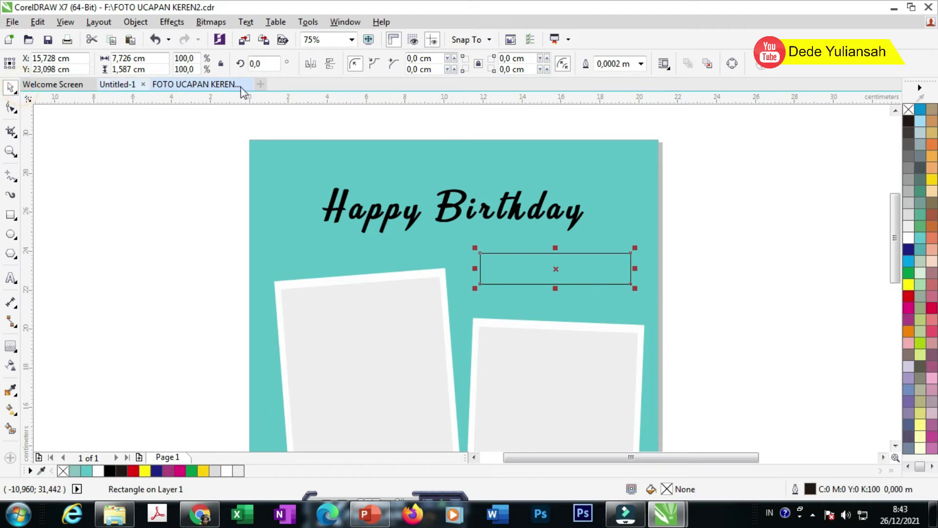
left_click(641, 64)
left_click(623, 99)
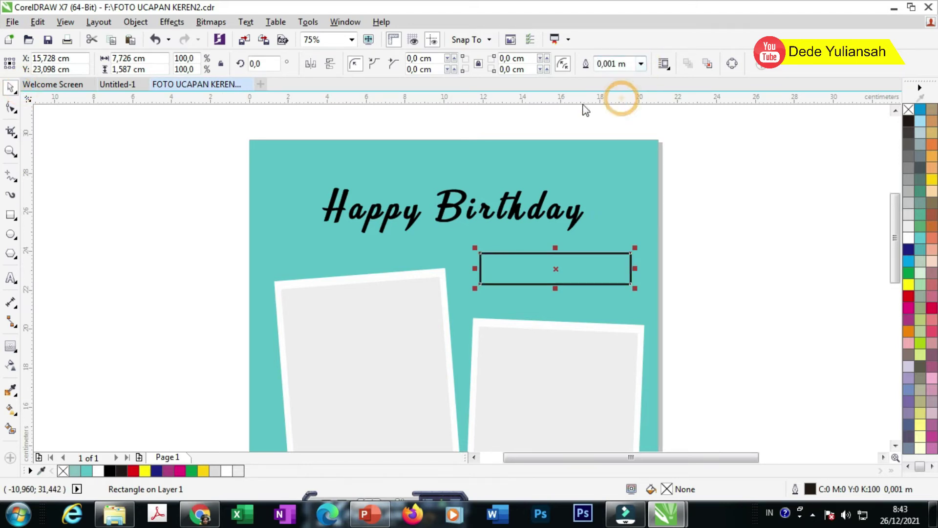
left_click(127, 233)
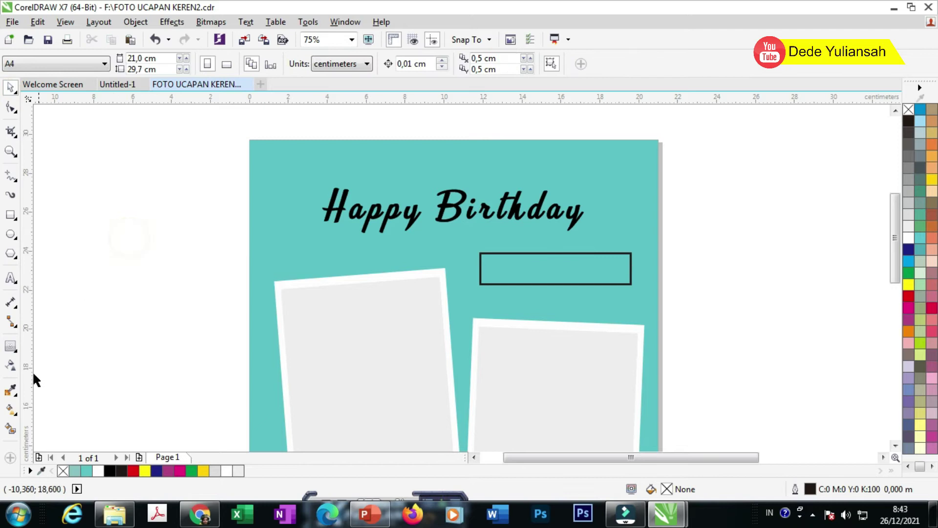
left_click(10, 389)
left_click(424, 269)
left_click(498, 250)
left_click(10, 87)
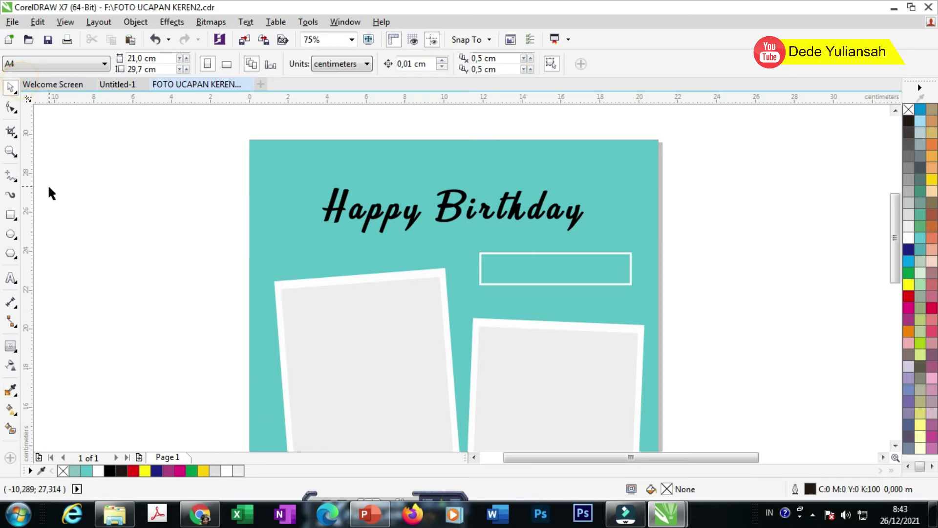
Step: Place a copy of the white-outlined box at the card's lower-left
scroll(293, 206, "down", 1)
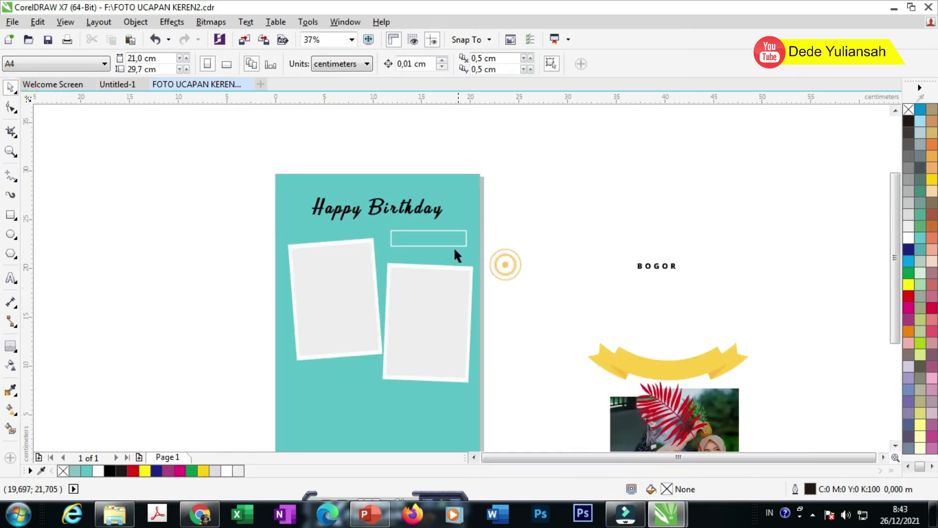
left_click_drag(416, 241, 348, 368)
scroll(313, 384, "up", 2)
scroll(347, 369, "down", 2)
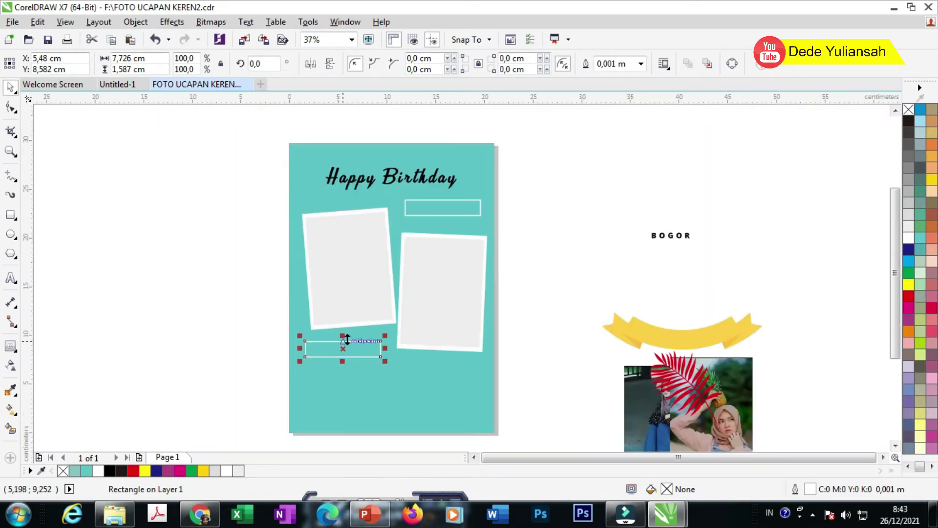
left_click(550, 270)
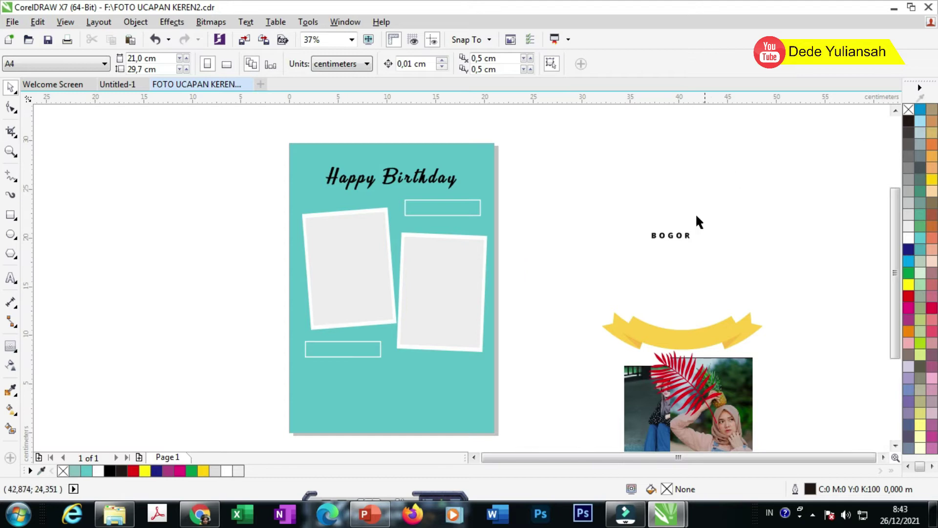
Step: Put the BOGOR text in the upper box, enlarge it slightly, and copy it into the lower-left box
left_click_drag(665, 234, 478, 228)
scroll(436, 201, "up", 3)
left_click_drag(638, 274, 652, 277)
scroll(602, 201, "down", 4)
scroll(585, 204, "down", 2)
left_click_drag(572, 204, 435, 335)
scroll(454, 371, "up", 4)
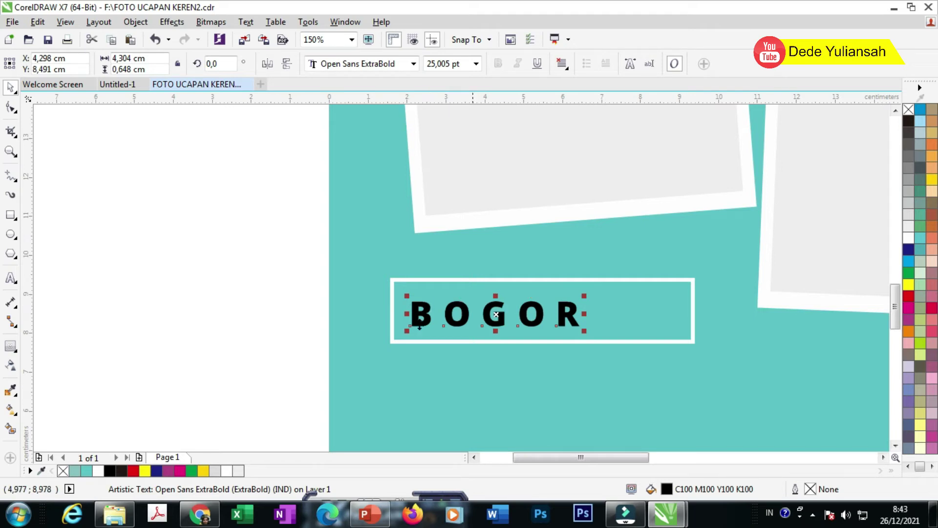
Step: Retype the lower-left BOGOR text as '01 DESEMBER 2021'
double_click(428, 300)
type("01 Dese")
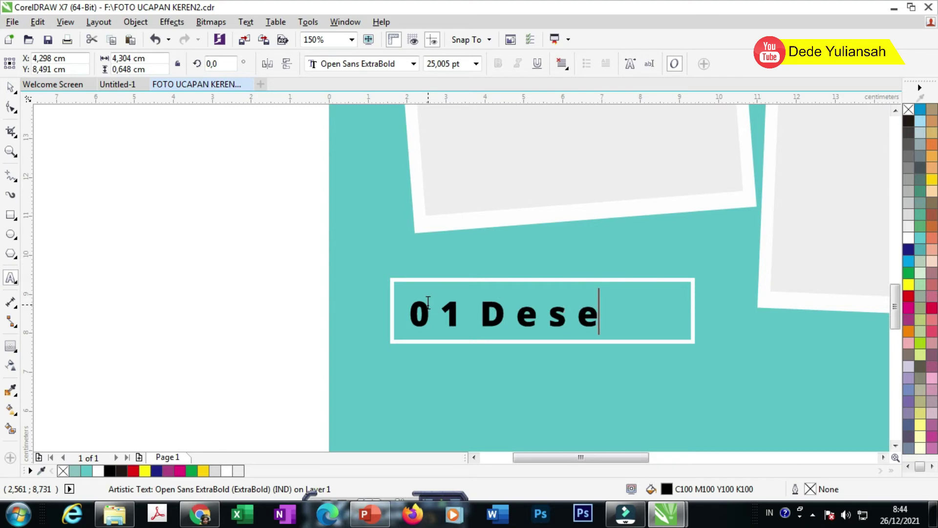
key("BackSpace")
key("BackSpace")
key("BackSpace")
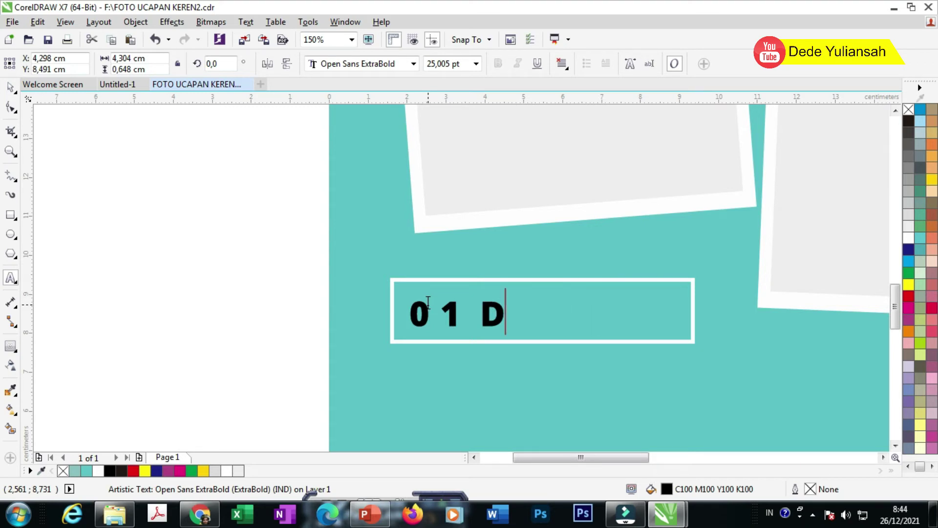
key("Caps_Lock")
type("ESEMBER")
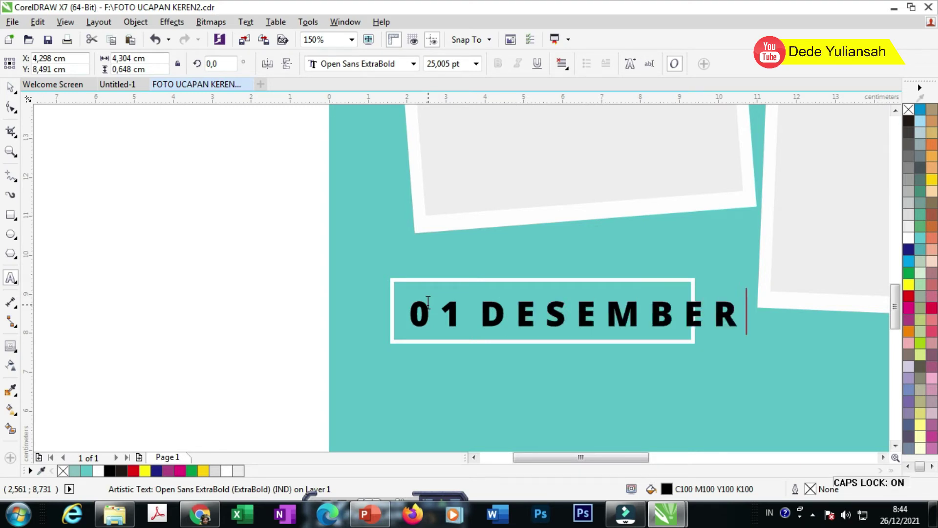
type(" 2021")
left_click(12, 86)
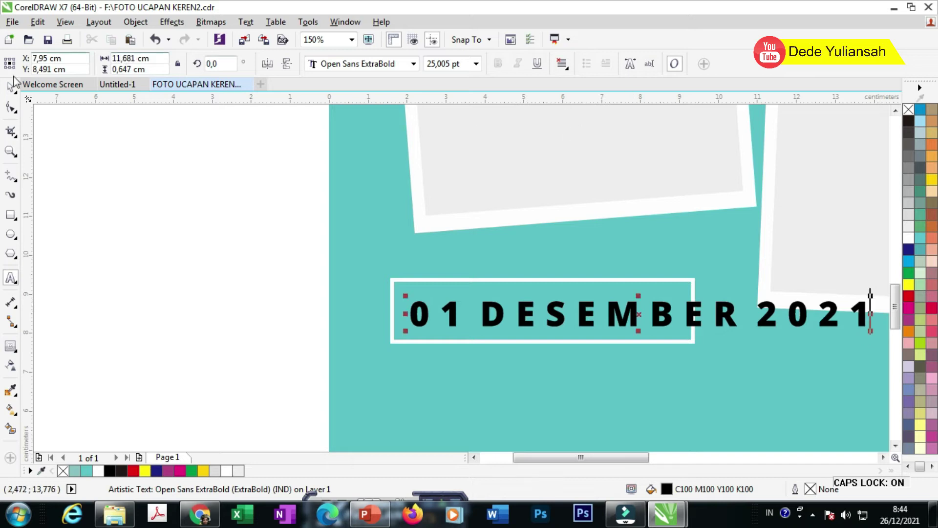
Step: Tighten the date's letter spacing and scale it down to fit inside its box
left_click(11, 108)
left_click_drag(870, 326, 721, 343)
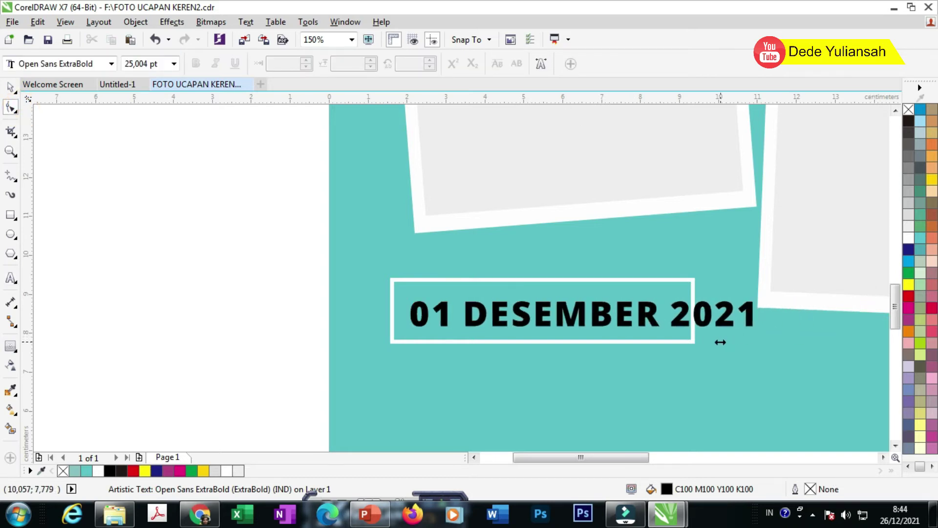
left_click(12, 87)
left_click_drag(758, 334, 685, 329)
scroll(570, 328, "up", 2)
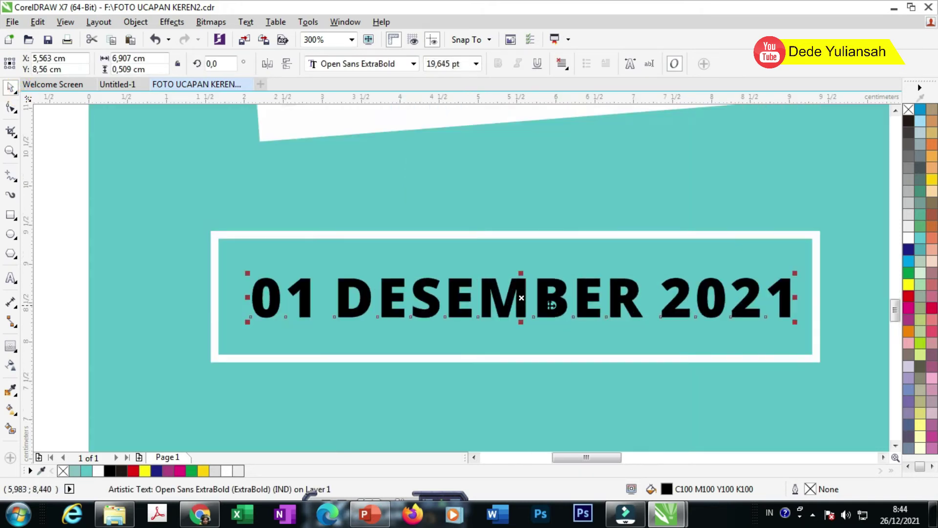
left_click_drag(552, 301, 545, 303)
scroll(505, 293, "down", 2)
left_click_drag(205, 236, 683, 368)
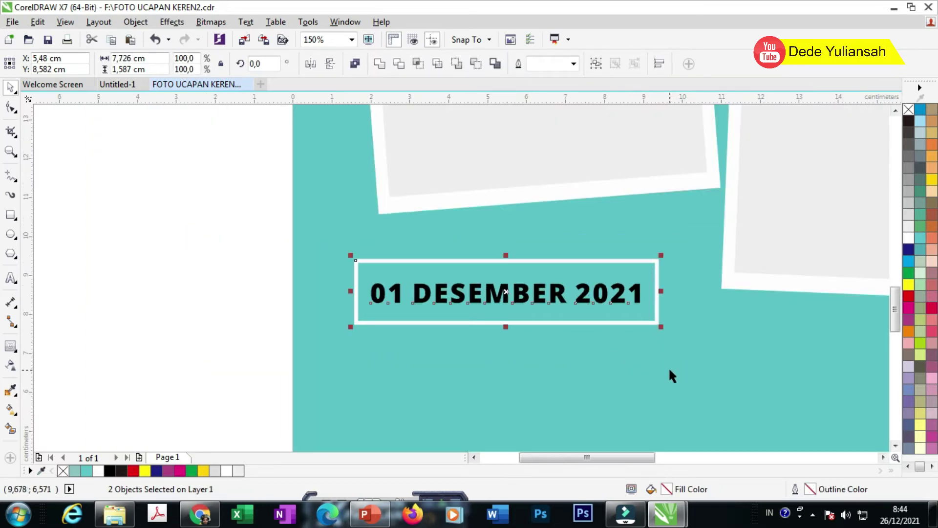
left_click(195, 255)
Step: Place the yellow ribbon below the date box and copy a white box frame near the card's bottom
scroll(279, 267, "down", 4)
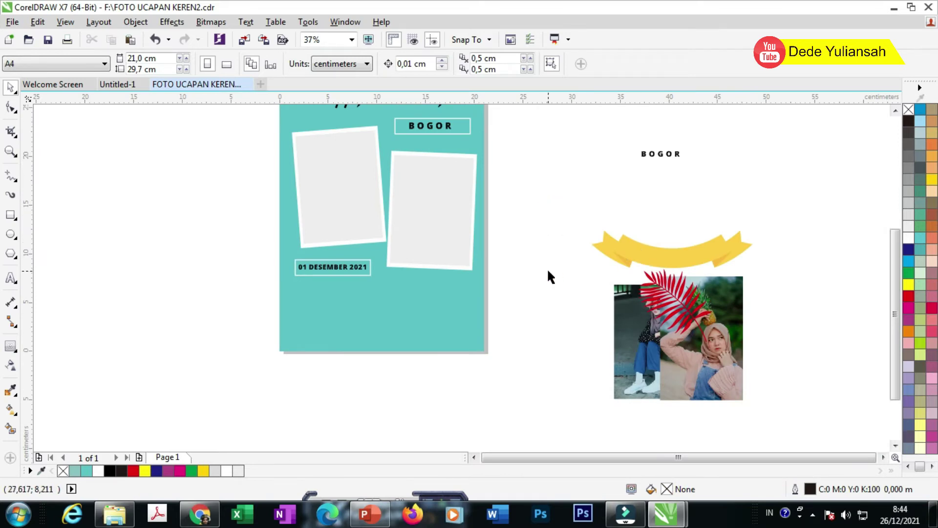
scroll(549, 272, "down", 1)
scroll(479, 235, "up", 1)
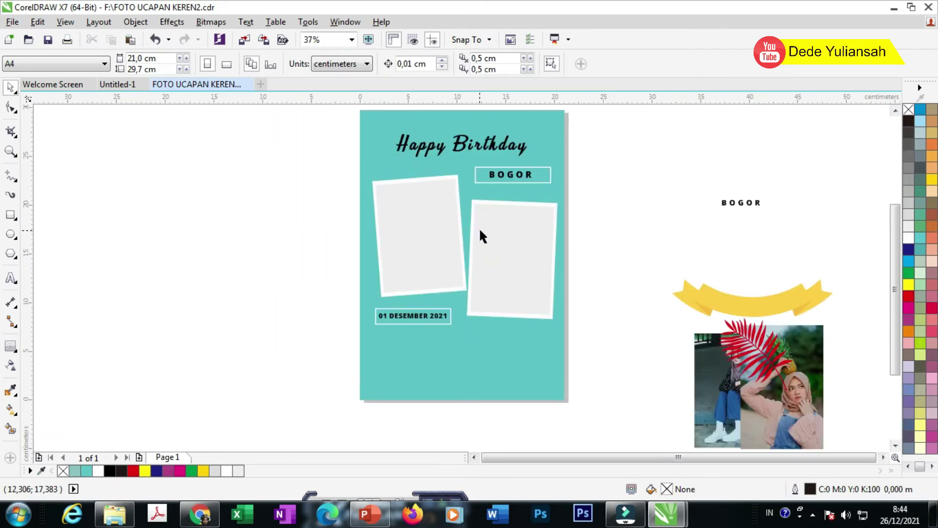
left_click_drag(710, 288, 427, 343)
scroll(469, 347, "up", 1)
left_click(497, 349)
left_click(505, 342)
scroll(518, 264, "down", 1)
left_click(655, 289)
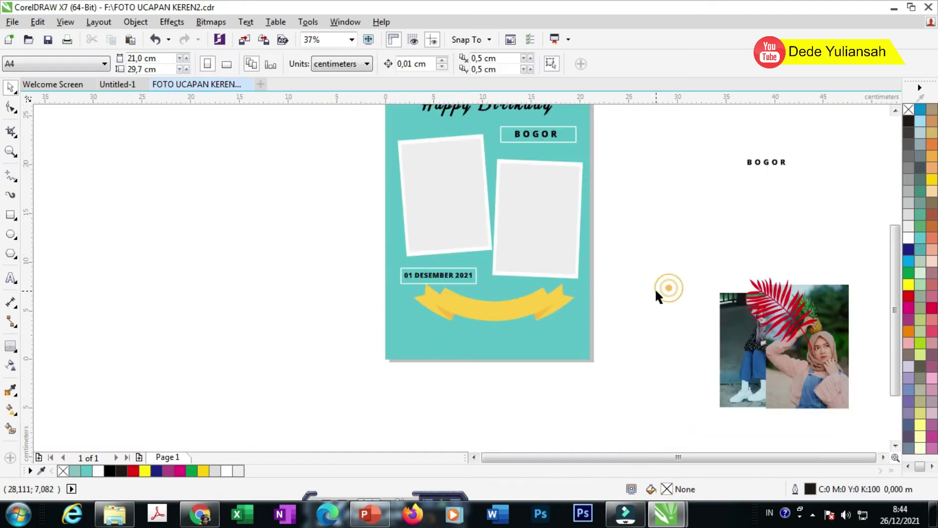
left_click_drag(503, 139, 403, 350)
Step: Enlarge the bottom box, then make it shorter and wider, about 14.446 × 1.958 cm
scroll(494, 338, "up", 1)
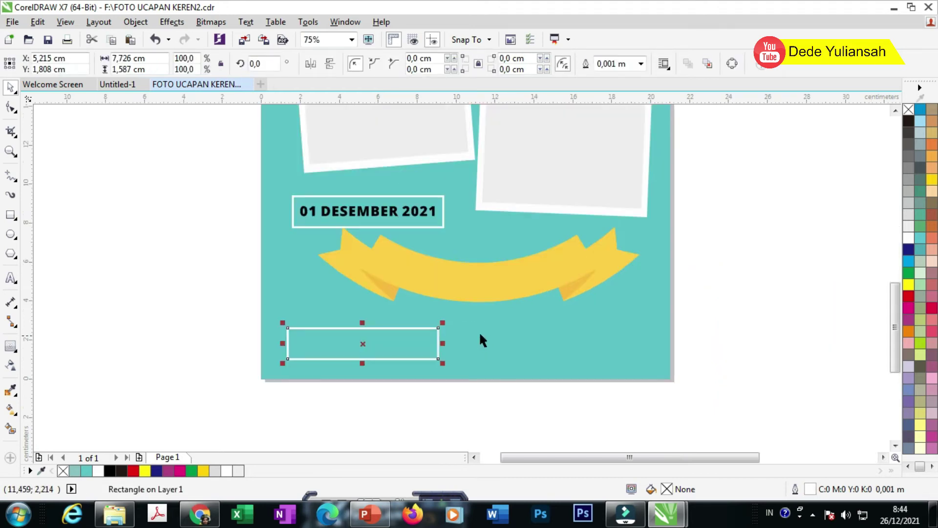
left_click_drag(444, 323, 522, 305)
scroll(360, 365, "up", 1)
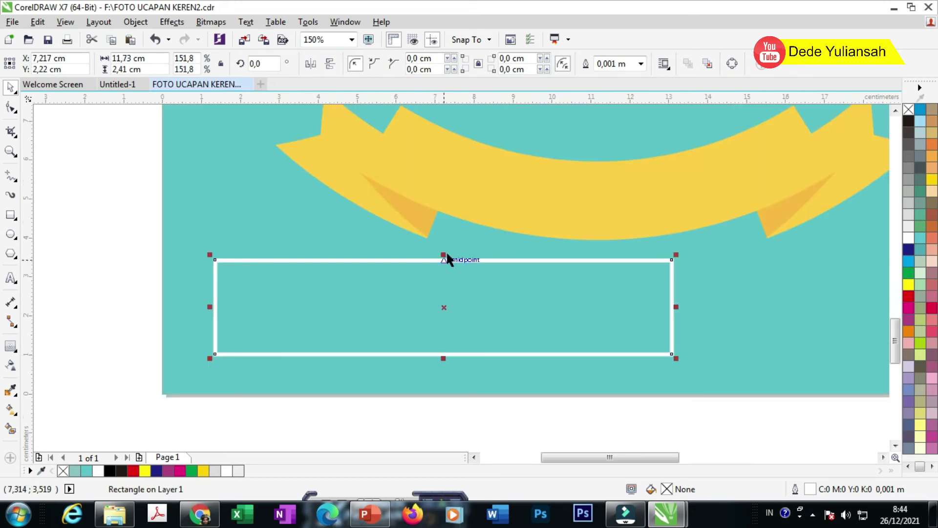
left_click_drag(444, 253, 443, 274)
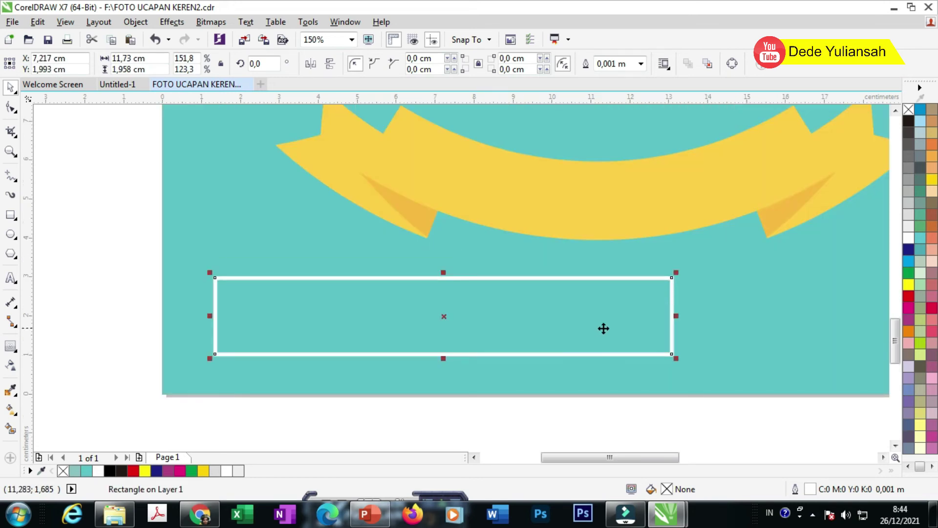
left_click_drag(673, 318, 780, 319)
scroll(403, 257, "down", 2)
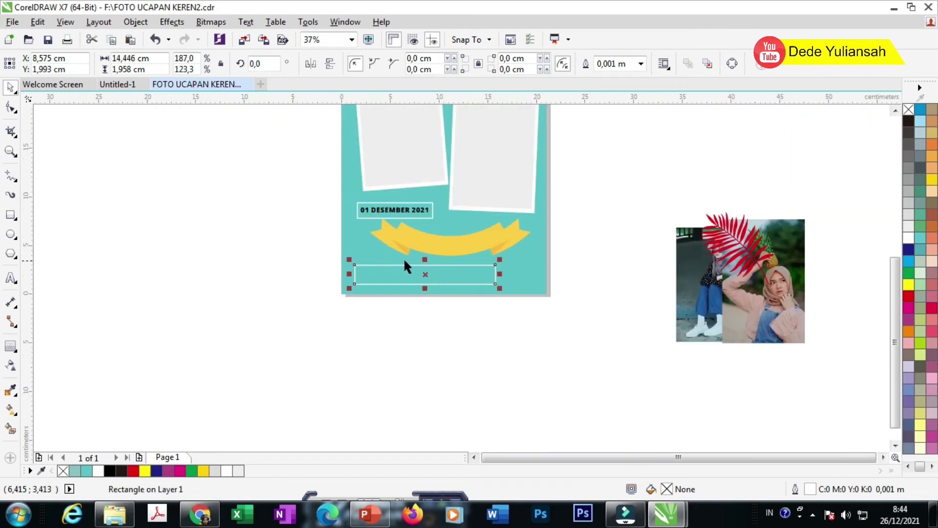
scroll(341, 271, "up", 2)
left_click_drag(389, 273, 377, 278)
left_click(242, 258)
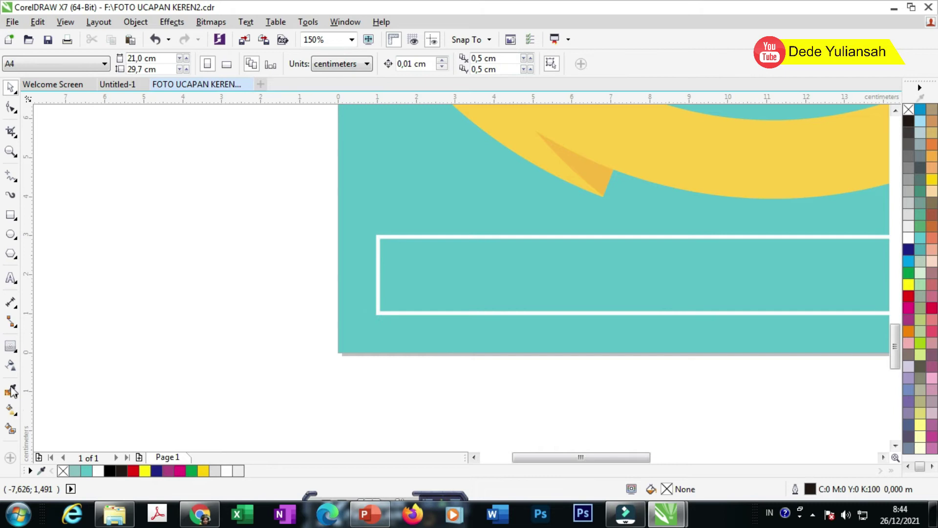
left_click(13, 282)
Step: Type 'Semoga Panjang Umur Sehat Selalu' inside the bottom box
scroll(421, 268, "up", 1)
left_click(364, 276)
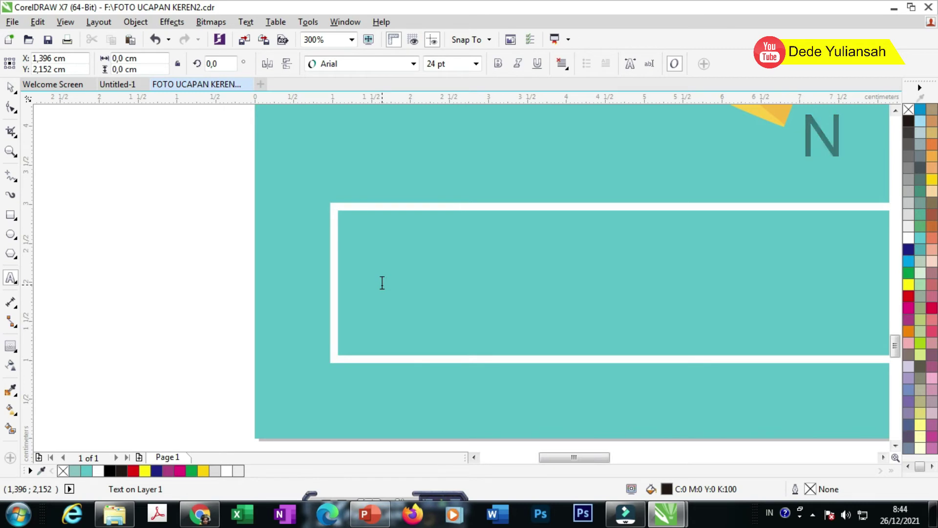
type("S")
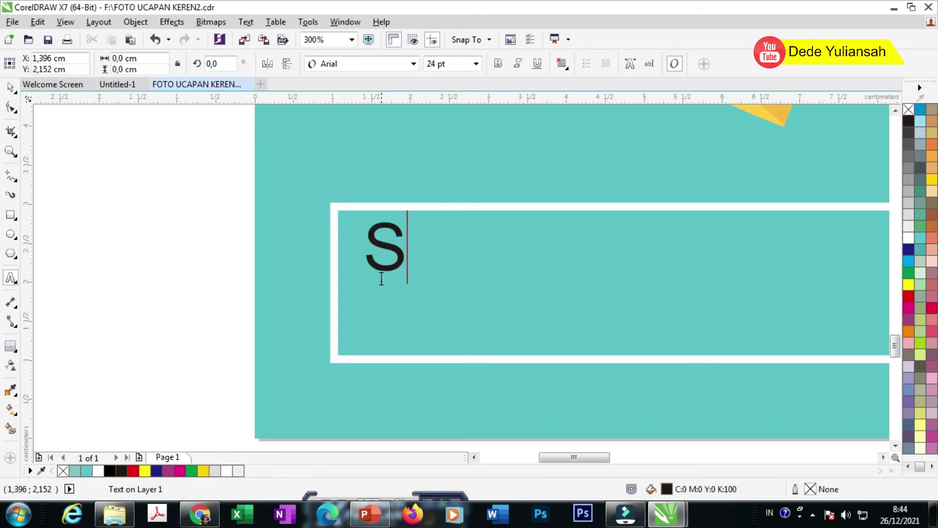
key("Escape")
key("ctrl+z")
type("sE")
key("BackSpace")
key("BackSpace")
key("Caps_Lock")
type("Semo")
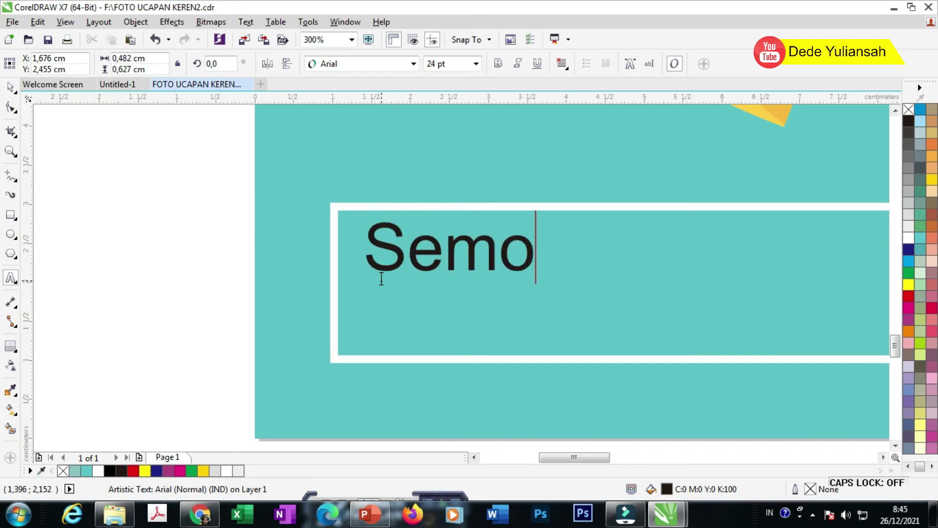
type("gа Panjang")
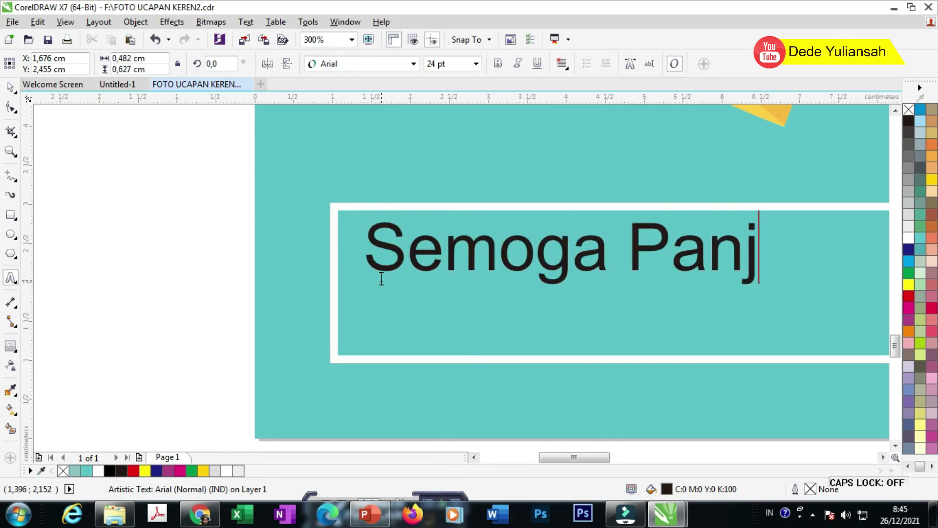
type("ur ")
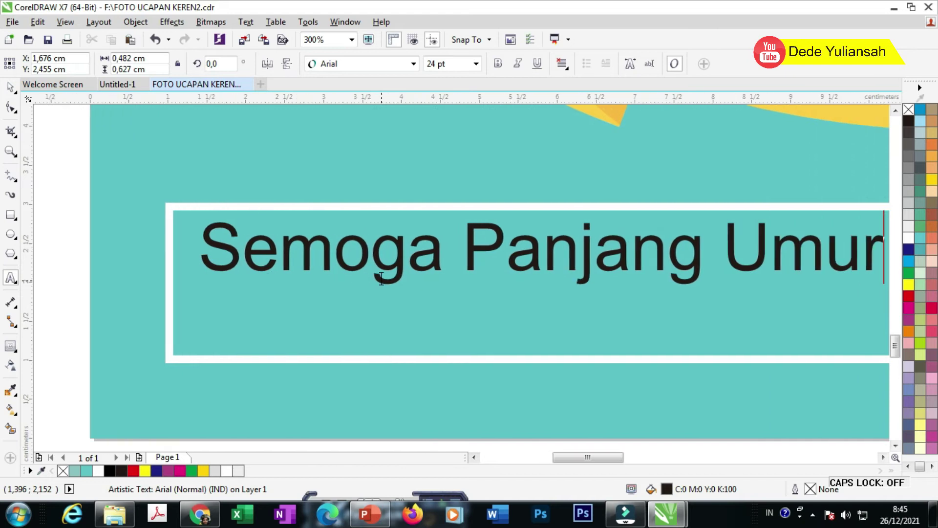
type("Seh")
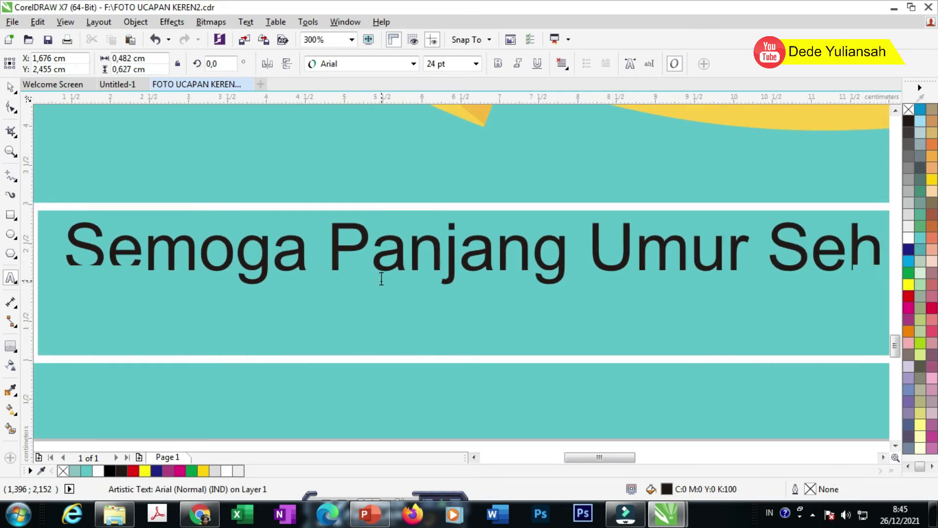
type("at Selalu")
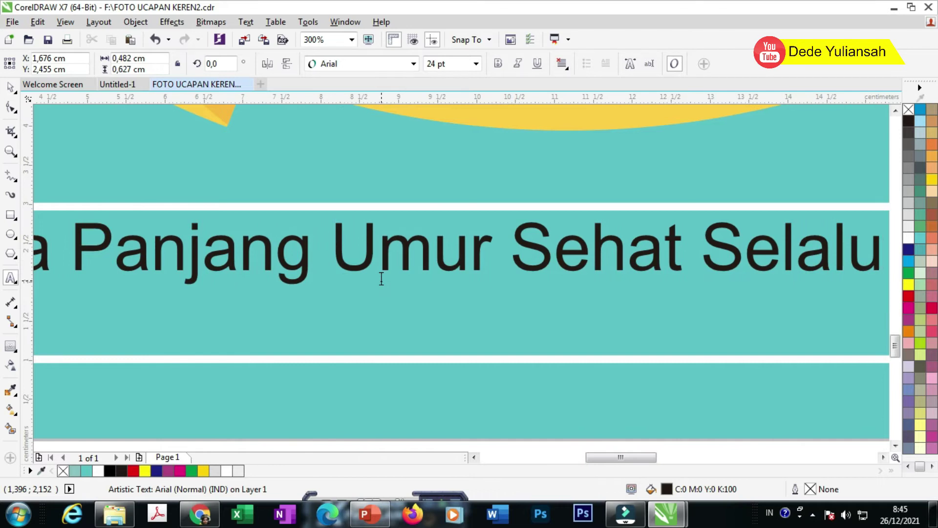
scroll(382, 278, "down", 1)
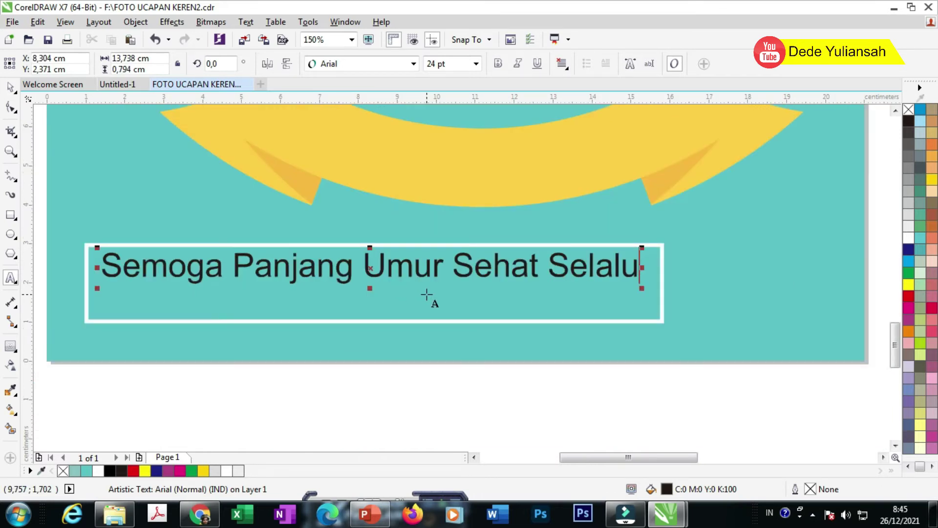
Step: Add the second line 'di mudahkan urusannya dan tambah dewasa' below it
key("Return")
type("dimudahk=")
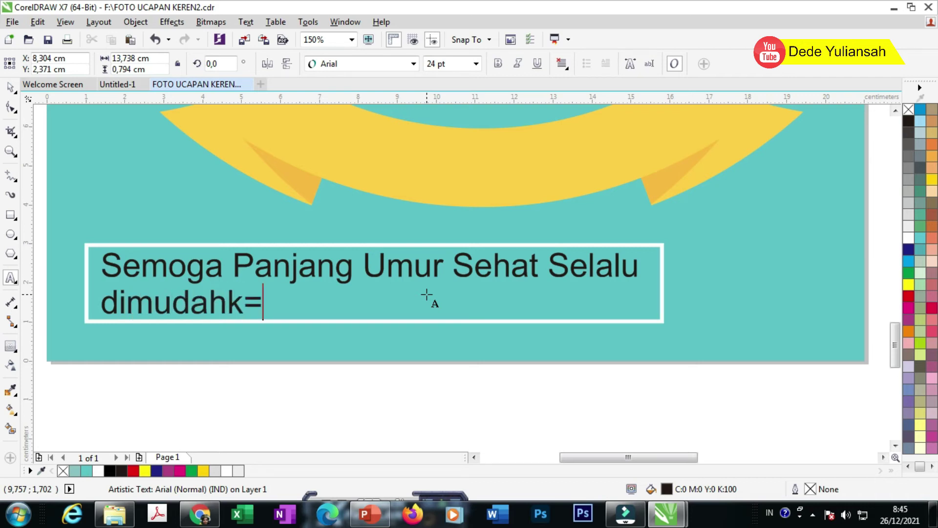
key("BackSpace")
key("BackSpace")
key("BackSpace")
key("BackSpace")
key("BackSpace")
key("BackSpace")
type("mudahkan urusan")
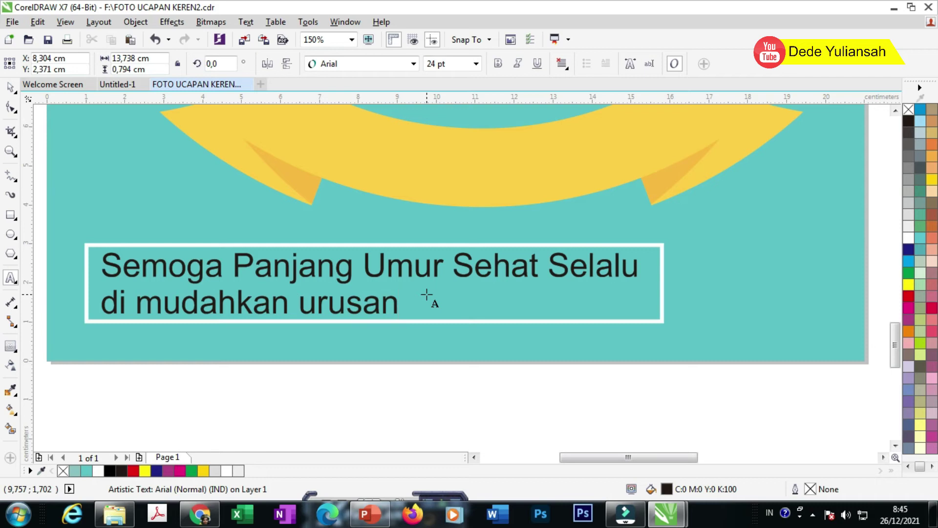
type("nya d")
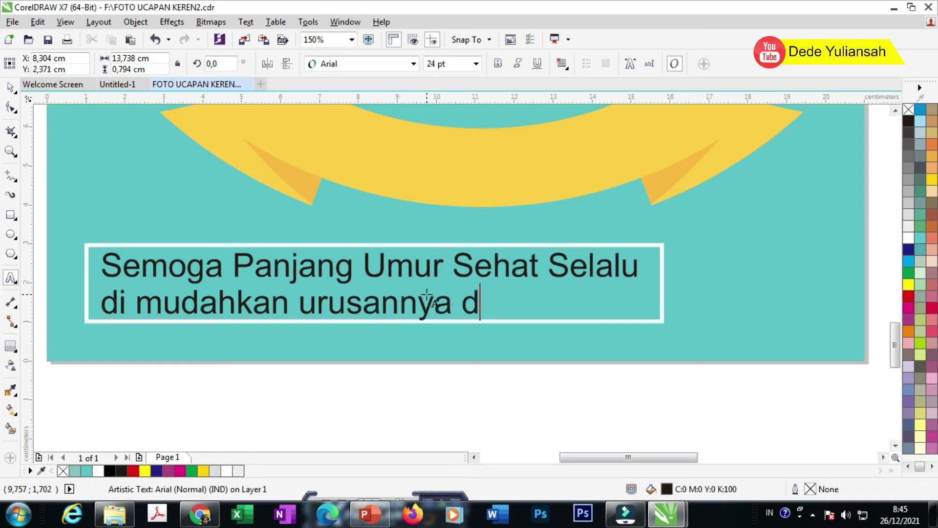
type("an tambah dewasa")
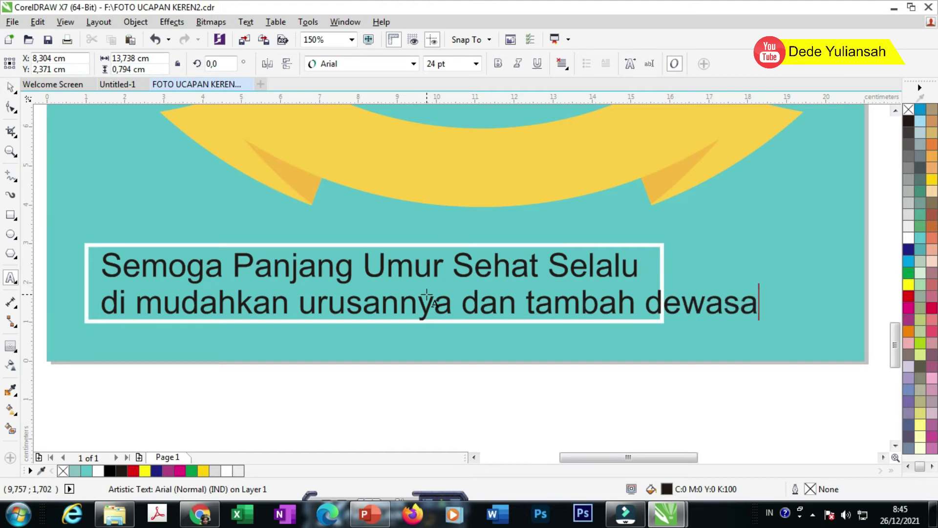
scroll(210, 196, "down", 4)
Step: Set the greeting to 16 pt and enlarge it to fill its white frame
left_click(9, 88)
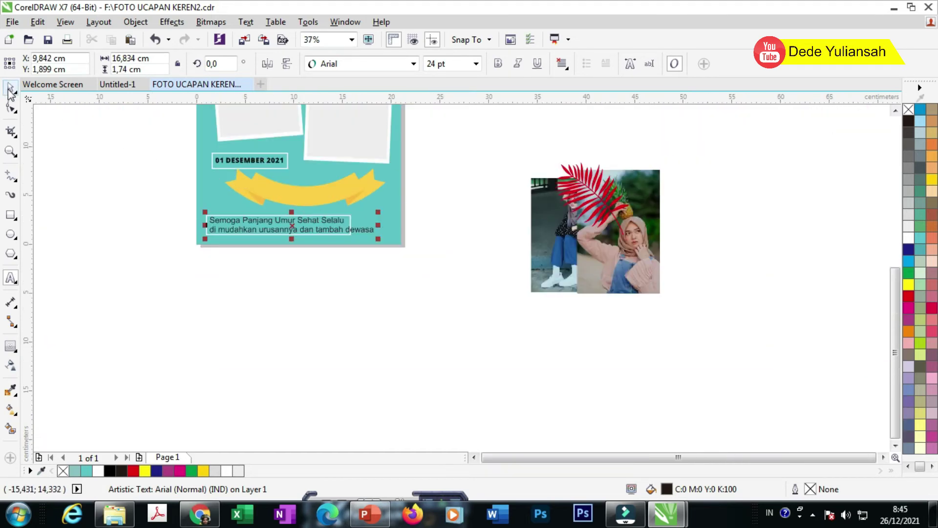
left_click(430, 64)
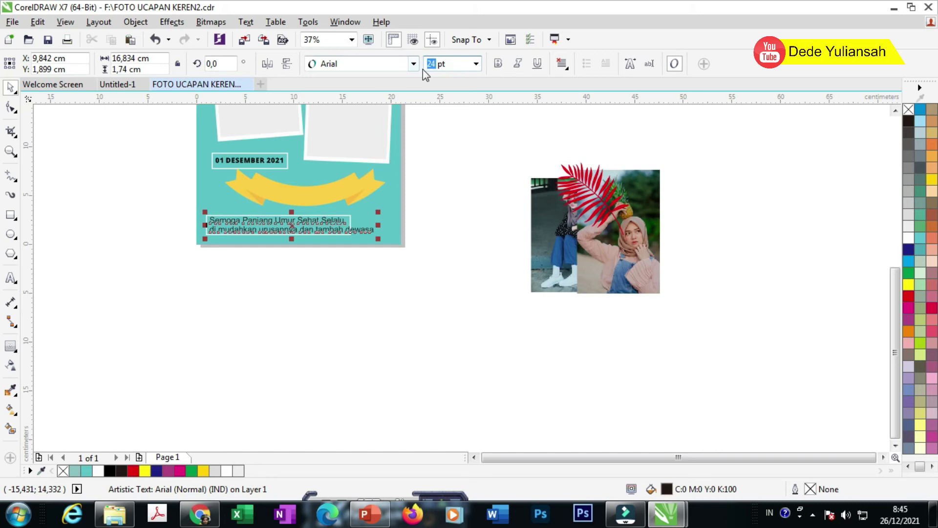
type("16")
key("Return")
left_click_drag(293, 226, 294, 224)
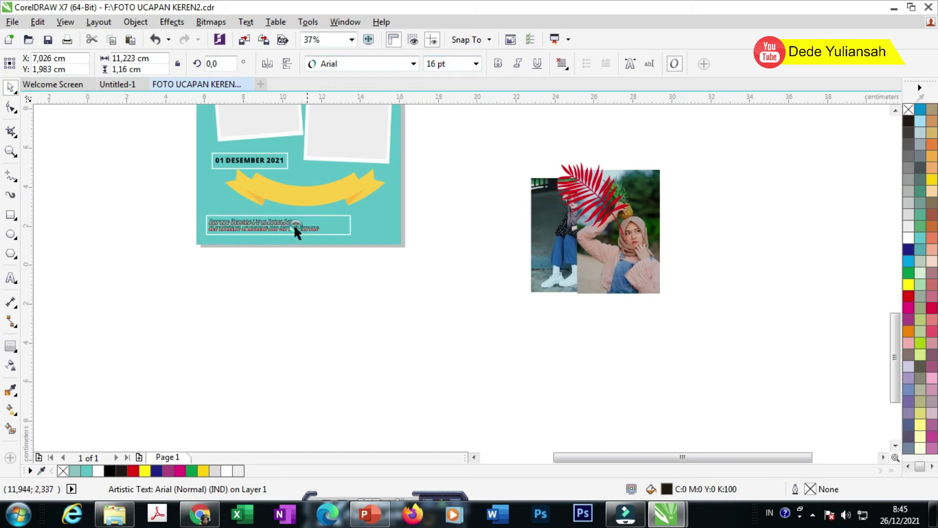
scroll(294, 224, "up", 2)
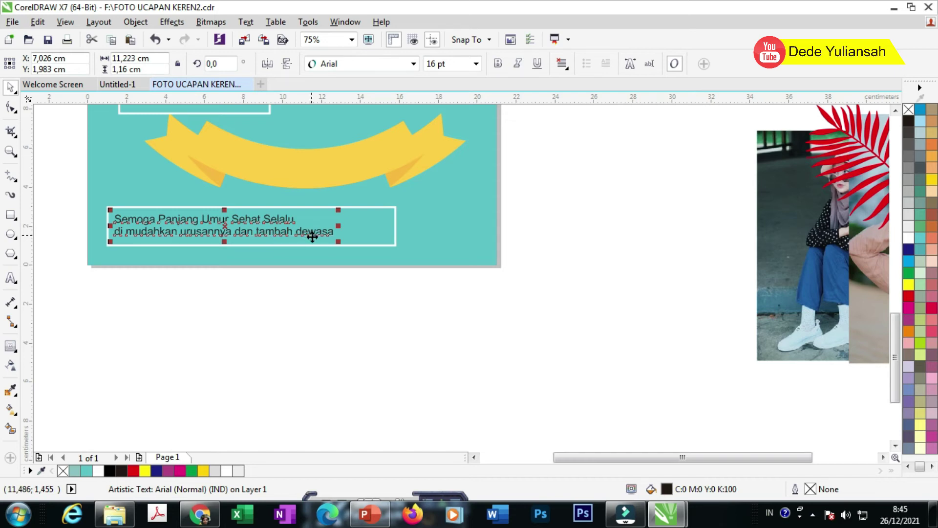
scroll(313, 237, "up", 2)
left_click_drag(351, 195, 431, 186)
Step: Try a white fill on the greeting text to check it against the frame
left_click(313, 201)
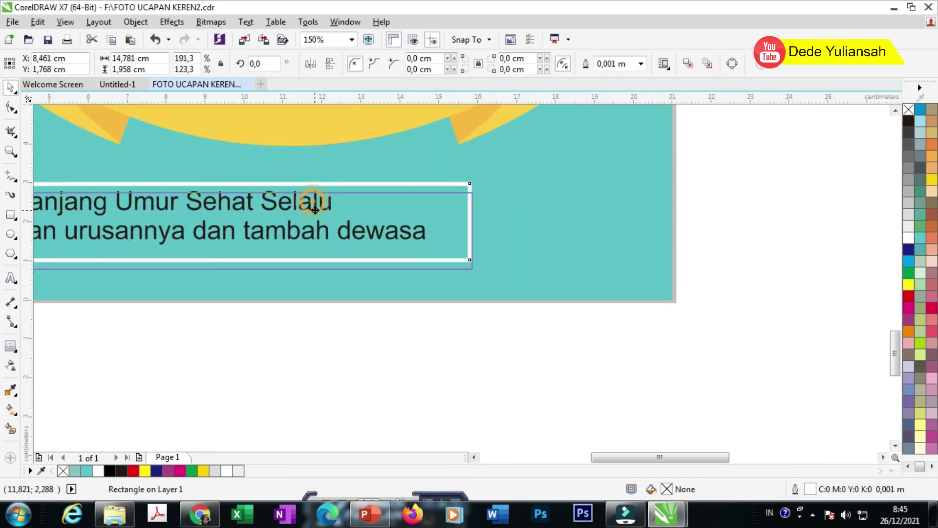
scroll(308, 202, "down", 4)
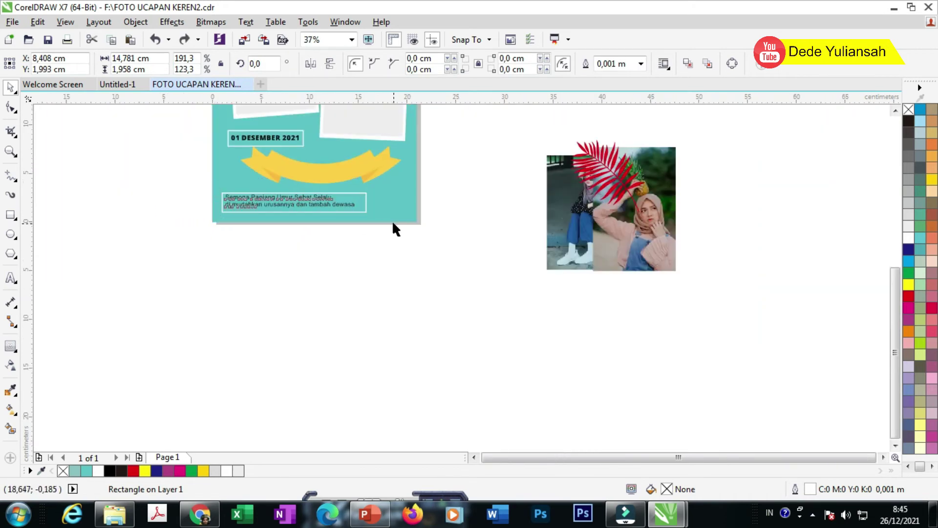
left_click(342, 204, "shift")
scroll(337, 192, "up", 4)
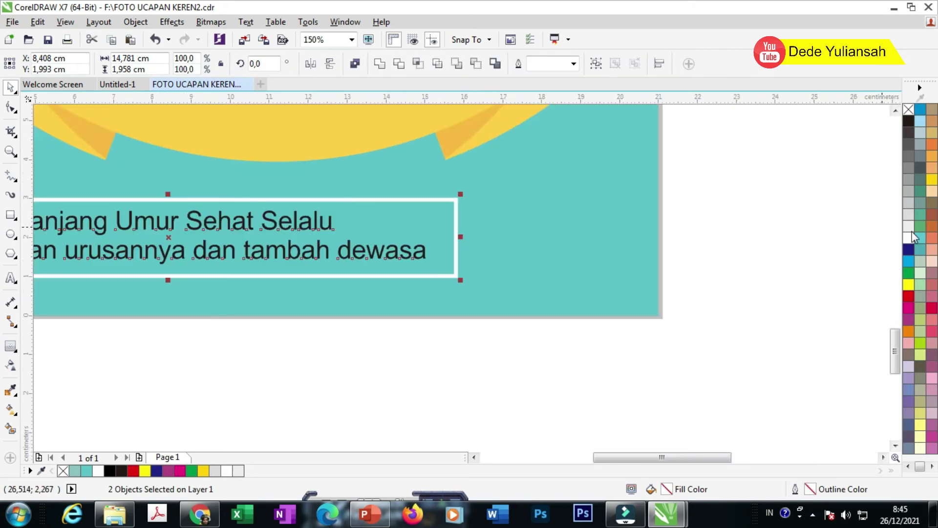
left_click(848, 277)
left_click(393, 250)
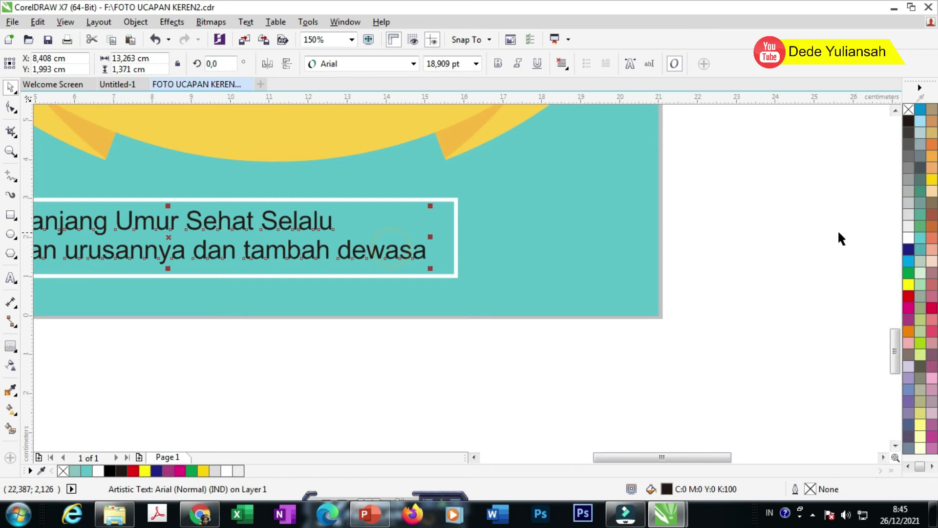
left_click(909, 238)
left_click(776, 236)
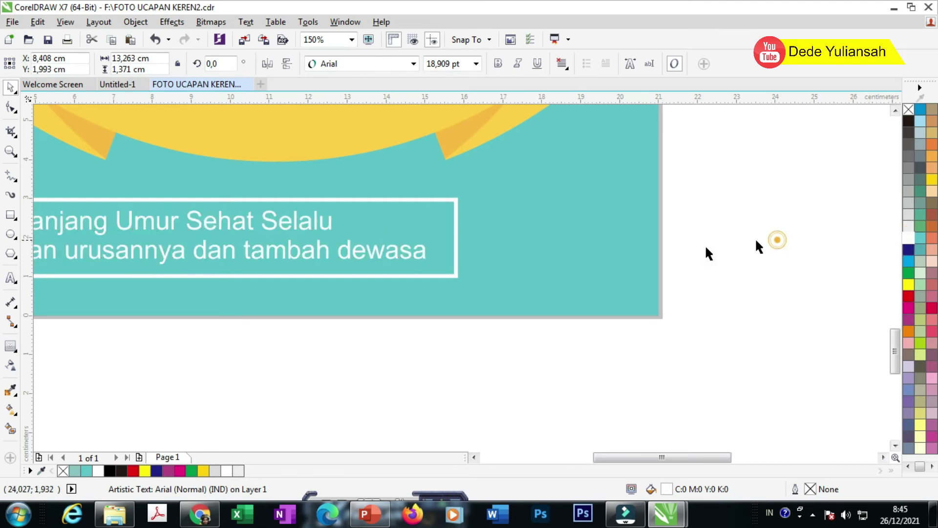
scroll(541, 257, "down", 2)
scroll(362, 252, "up", 2)
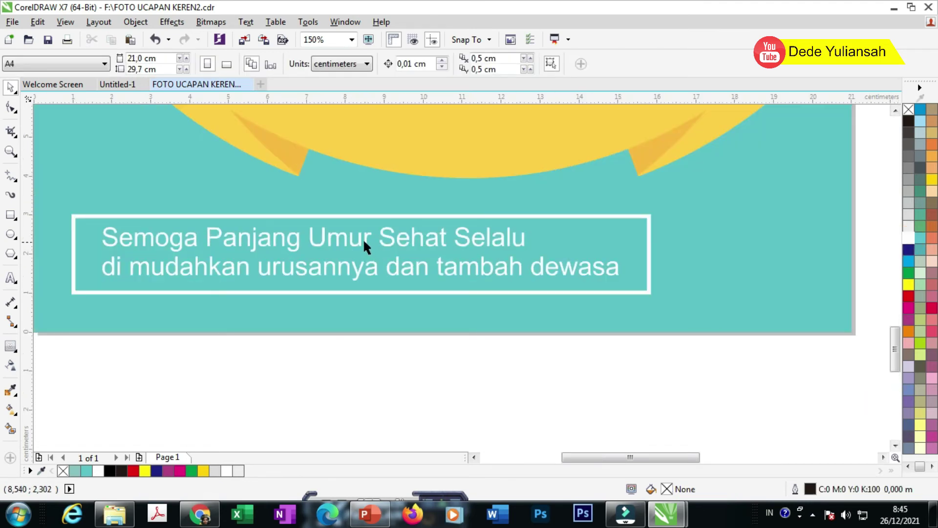
Step: Change the greeting text back to black
left_click(364, 246)
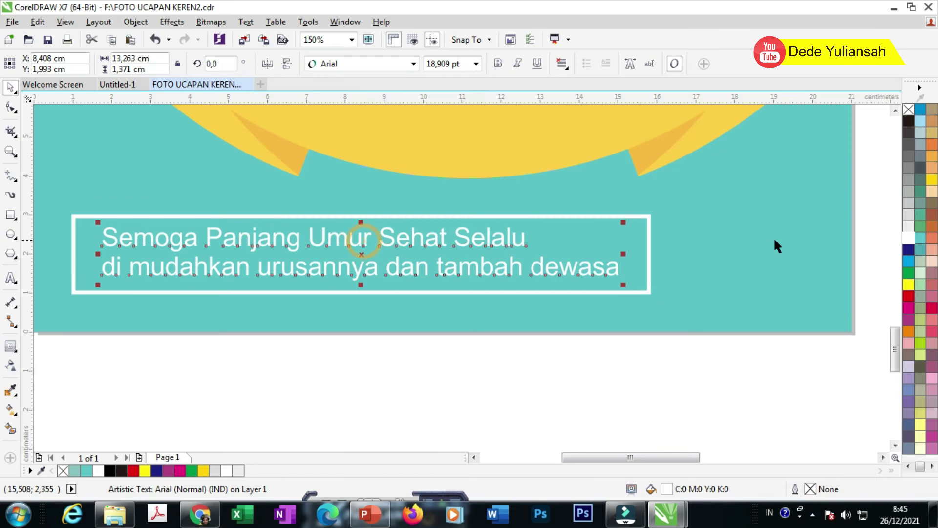
left_click(908, 121)
scroll(288, 302, "down", 4)
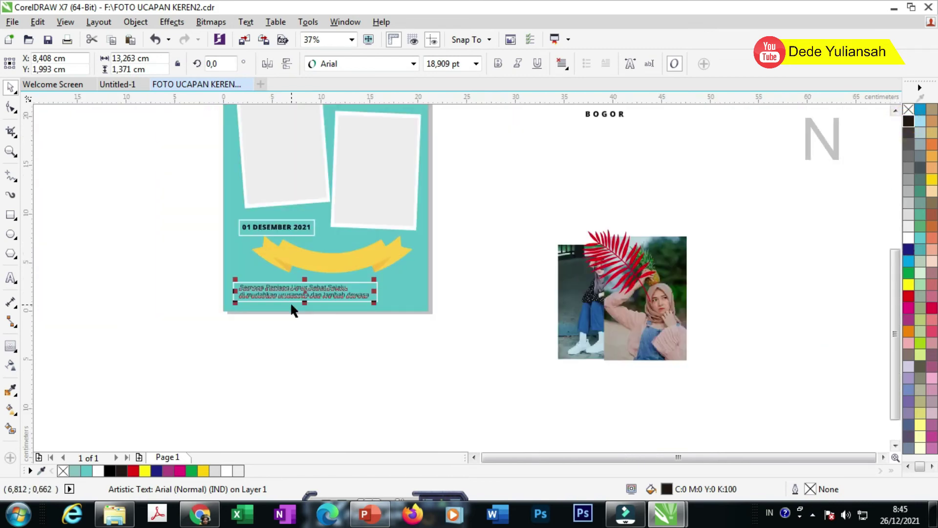
left_click(455, 344)
scroll(435, 340, "down", 2)
scroll(373, 254, "up", 2)
Step: Move the Happy Birthday text onto the yellow ribbon and begin editing it
left_click_drag(356, 171, 385, 372)
scroll(368, 364, "up", 2)
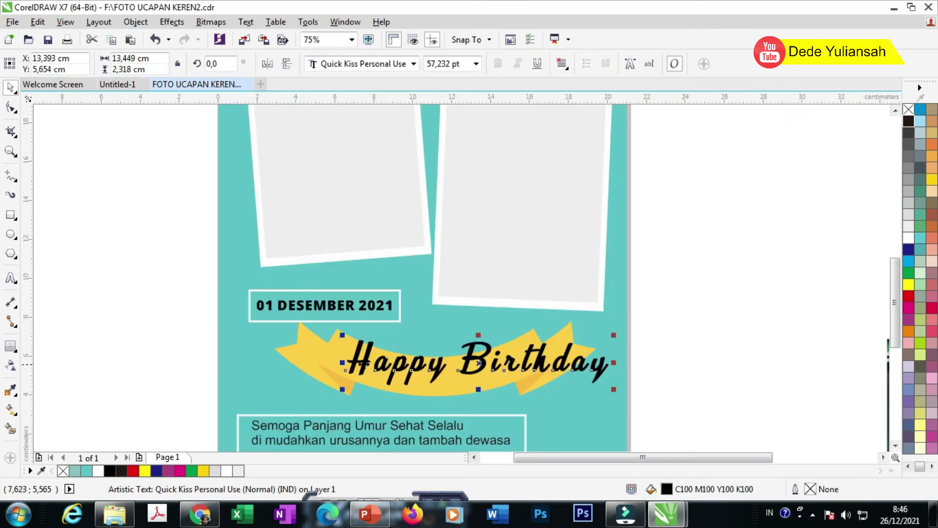
double_click(359, 361)
Step: Replace the ribbon text with the person's name
key("ctrl+a")
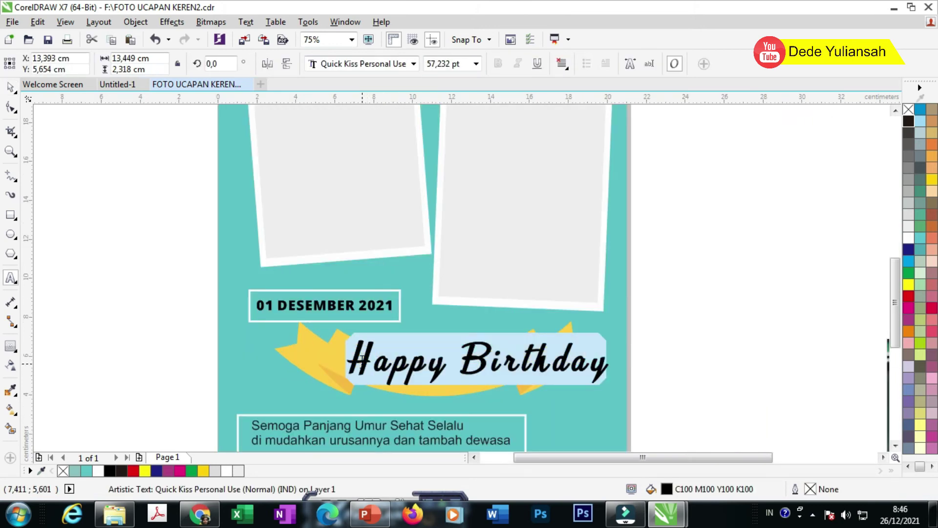
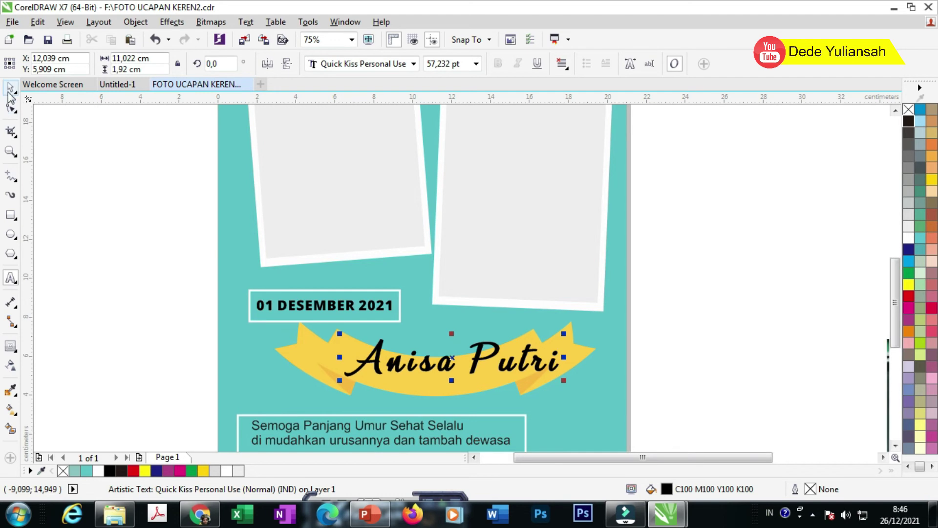
left_click(10, 89)
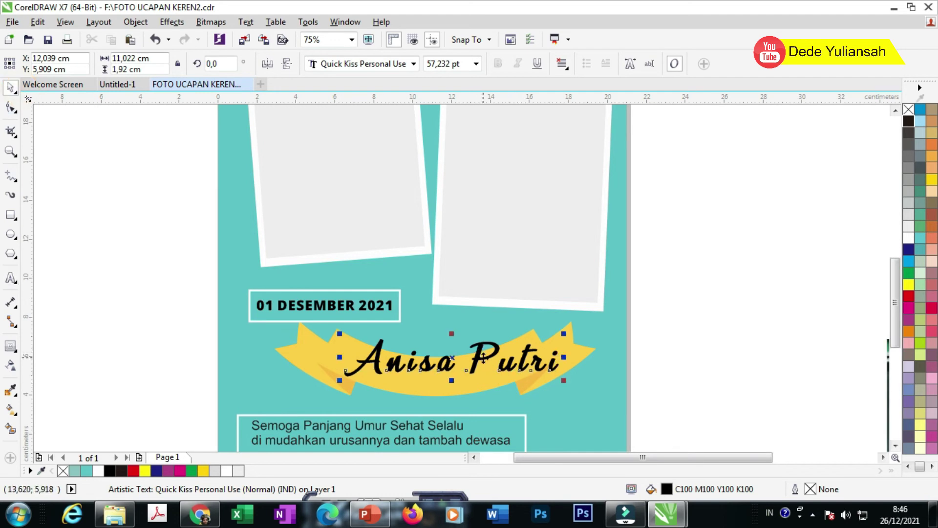
Step: Shift the name left and up so it is centred on the ribbon
left_click_drag(483, 358, 466, 370)
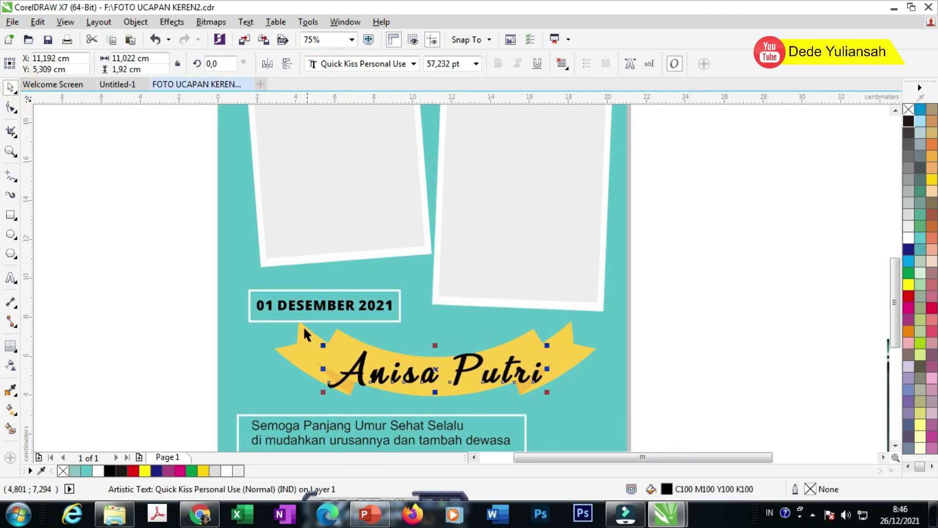
scroll(303, 326, "down", 1)
left_click(501, 363)
scroll(390, 346, "up", 2)
left_click_drag(398, 351, 390, 340)
scroll(327, 333, "down", 2)
left_click(470, 354)
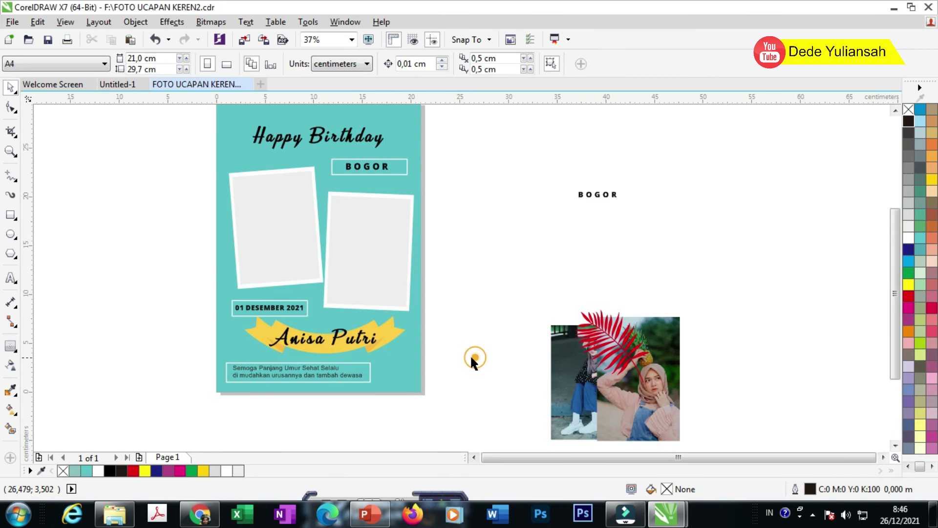
Step: Place the red leaf at the card's lower-right corner and a copy at top-left
left_click(417, 345)
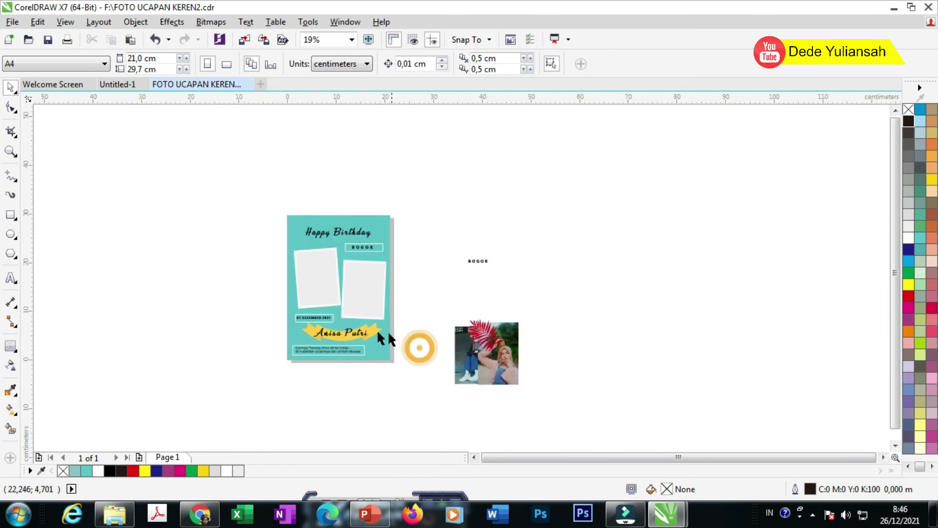
scroll(328, 349, "up", 1)
left_click_drag(630, 311, 444, 357)
scroll(443, 357, "up", 2)
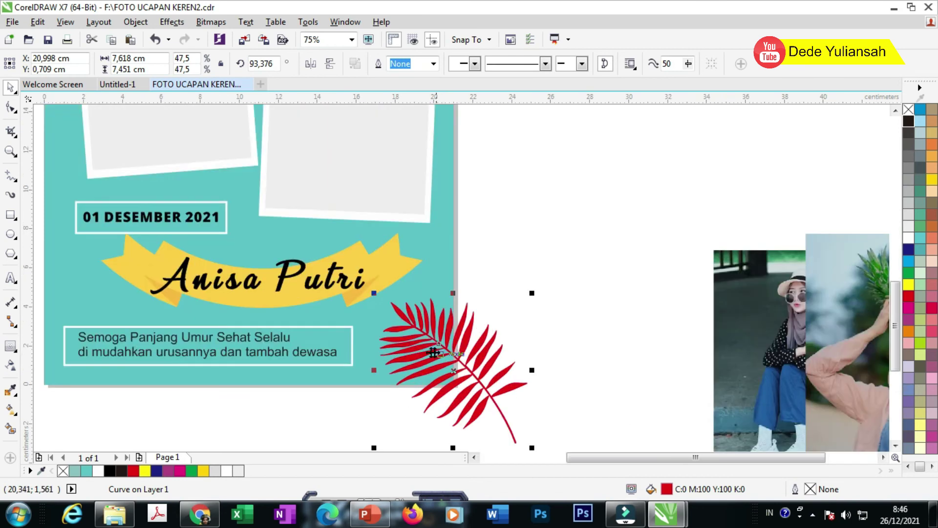
scroll(456, 341, "down", 2)
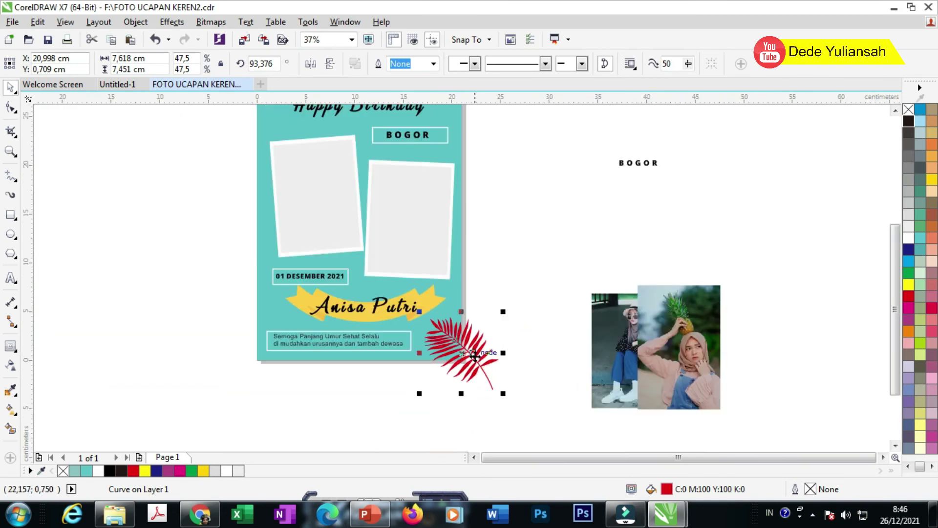
scroll(475, 357, "down", 2)
left_click_drag(472, 357, 413, 291)
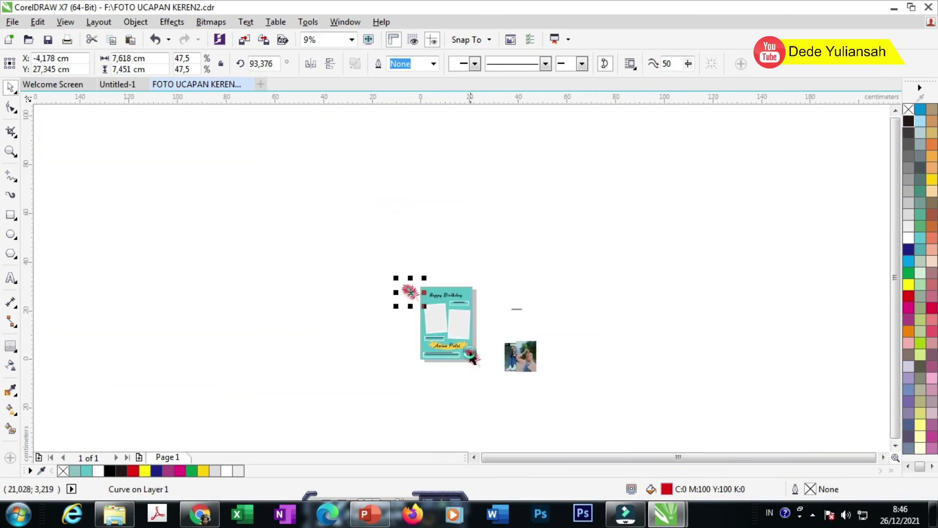
Step: Fill the lower-right leaf white and PowerClip it inside the card background
scroll(472, 359, "up", 3)
left_click_drag(472, 368, 450, 361)
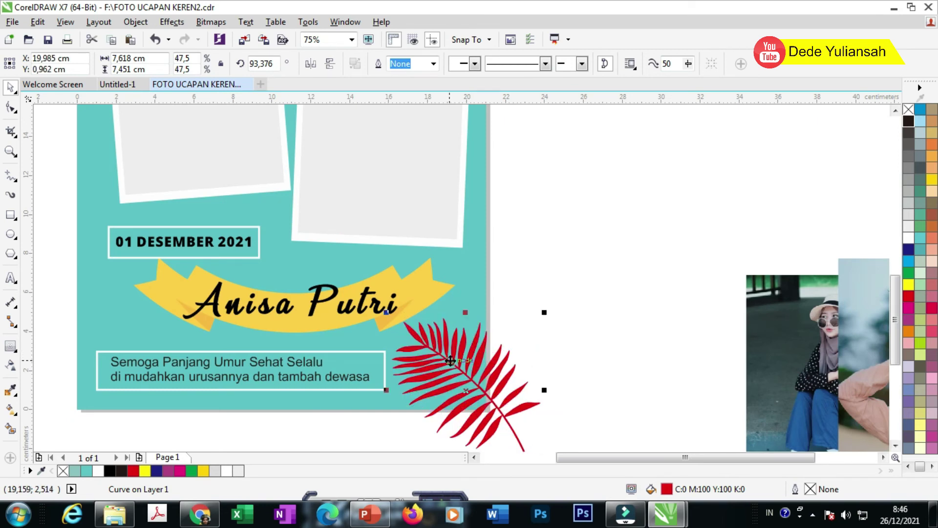
left_click(908, 240)
right_click(448, 352)
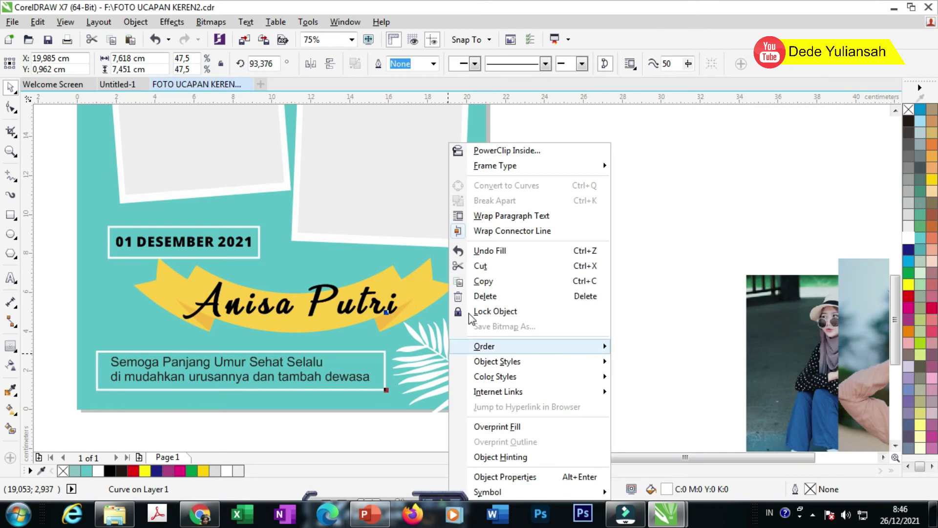
left_click(522, 151)
left_click(474, 277)
Step: Move the red leaf copy onto the card's top-left corner, ready to rotate
scroll(513, 331, "down", 2)
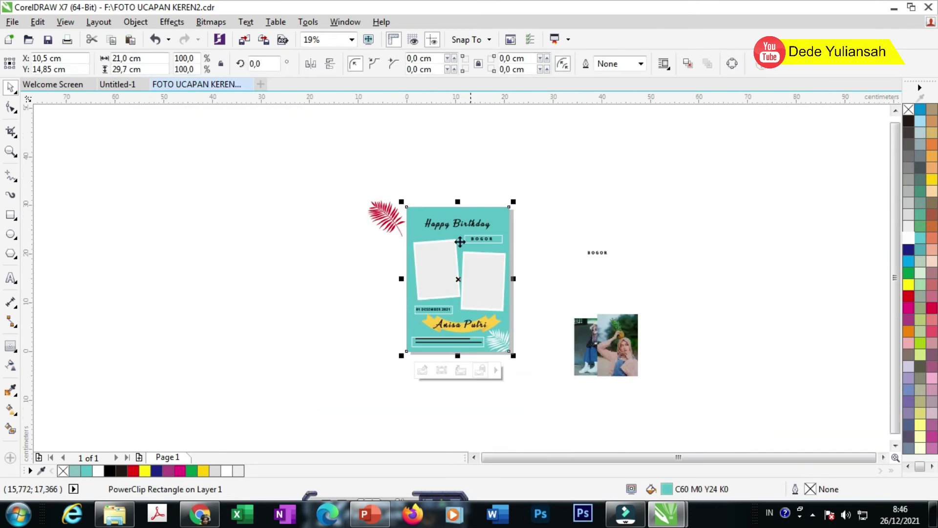
scroll(385, 201, "up", 1)
left_click_drag(379, 228, 402, 236)
left_click(401, 240)
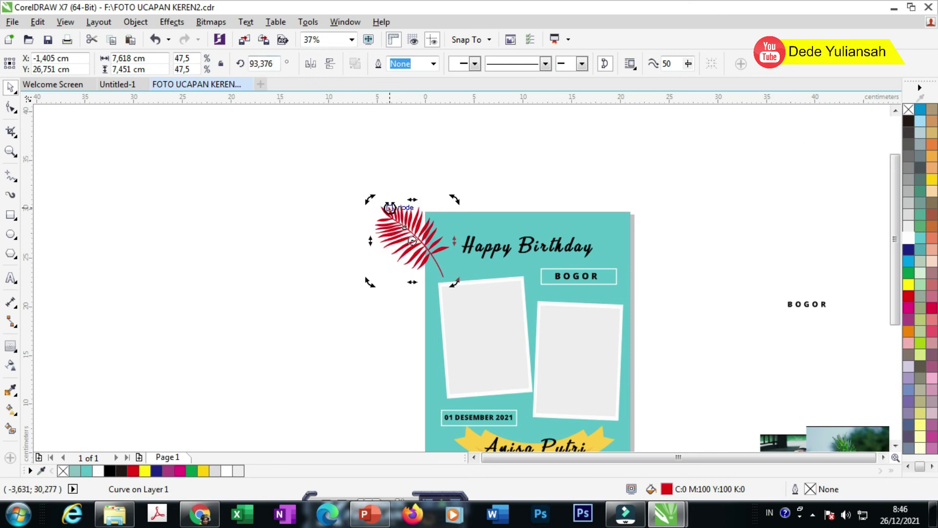
Step: Rotate the top-left leaf to about 287 degrees and reposition it
left_click_drag(362, 203, 435, 211)
left_click(445, 172)
left_click(426, 249)
scroll(437, 232, "up", 2)
Step: Fill the top-left leaf white and PowerClip it inside the card background
left_click(907, 239)
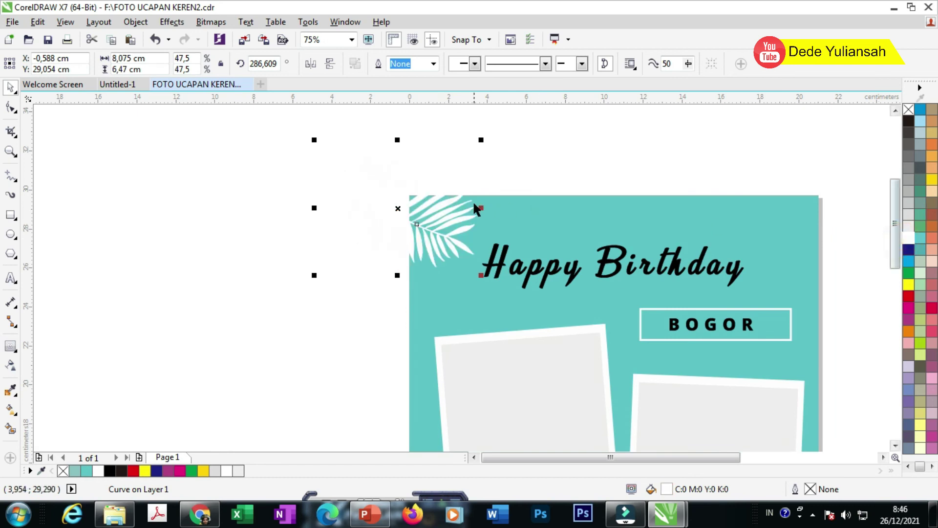
right_click(456, 208)
left_click(509, 151)
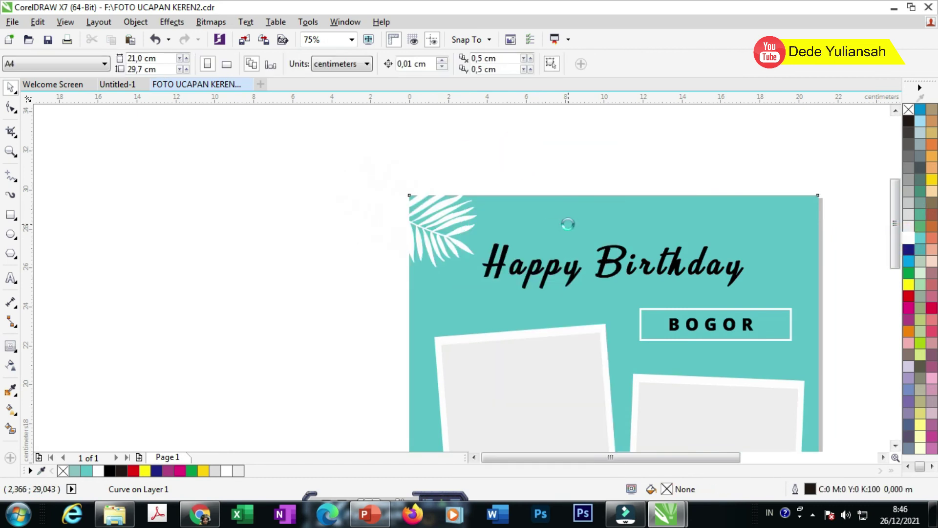
left_click(569, 224)
scroll(418, 202, "down", 2)
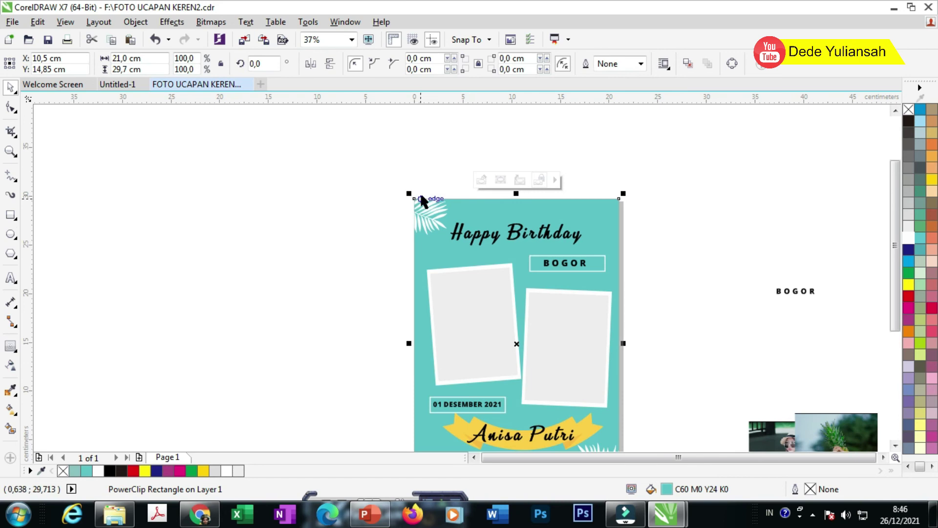
left_click(409, 151)
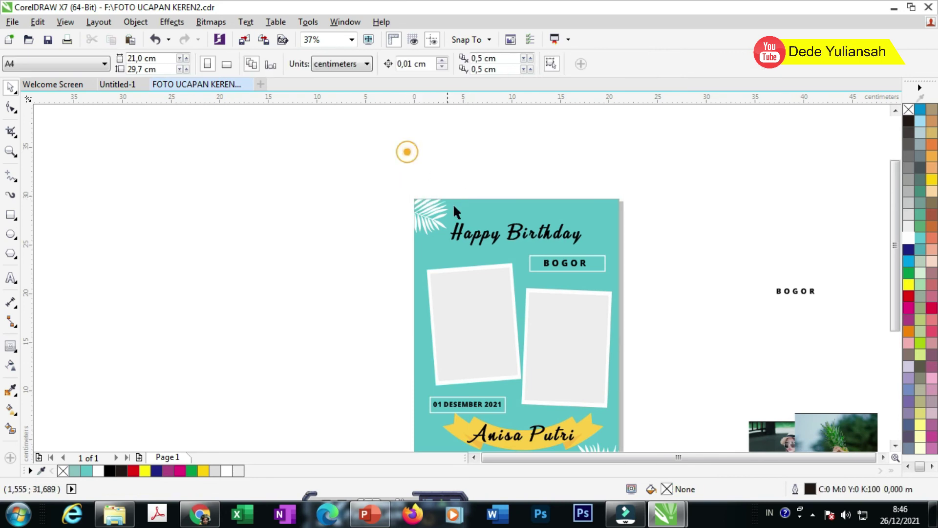
scroll(426, 174, "down", 2)
scroll(462, 248, "up", 2)
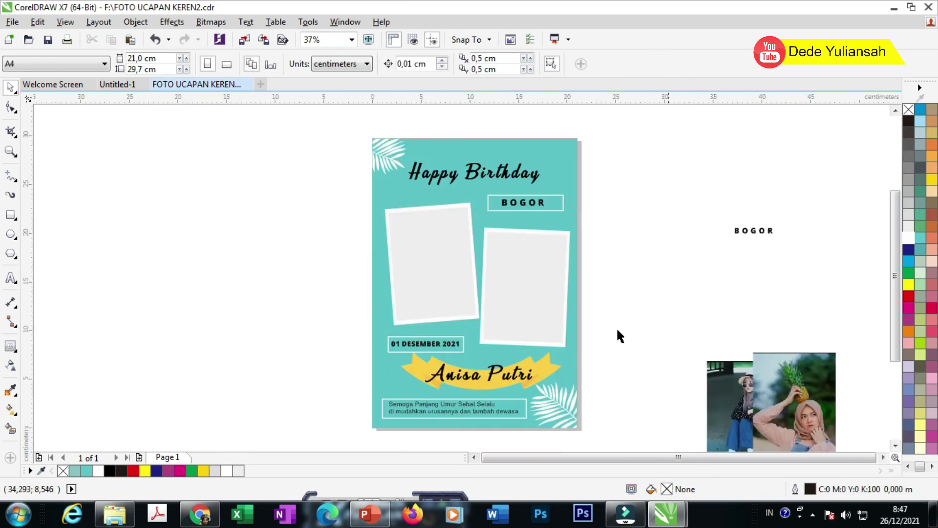
Step: Move the pineapple photo beside the card and ungroup both photo frames
left_click_drag(795, 415, 654, 320)
right_click(654, 321)
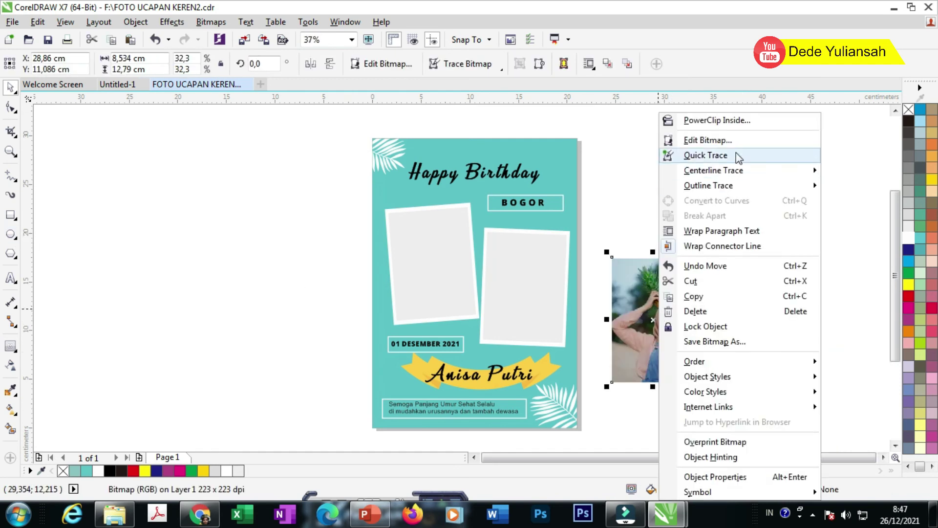
left_click(421, 242)
right_click(420, 239)
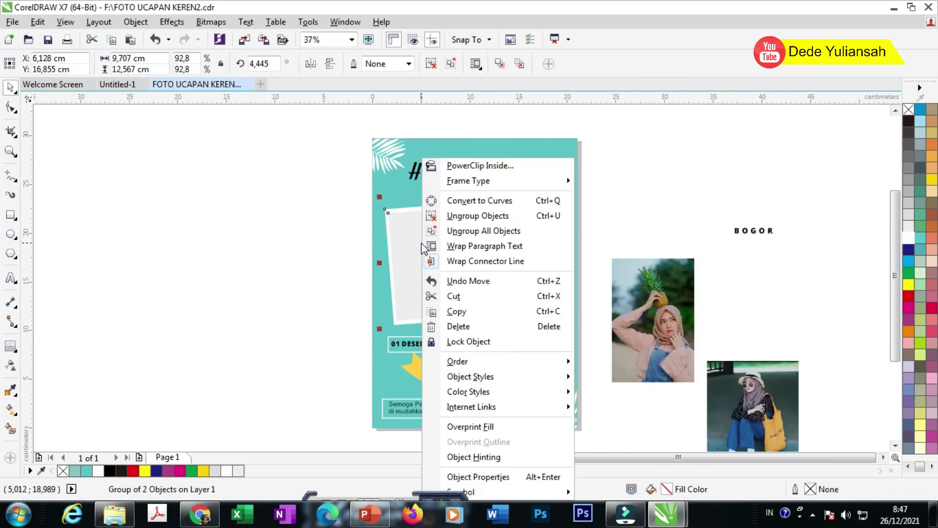
left_click(472, 216)
left_click(538, 277)
right_click(540, 278)
left_click(591, 216)
left_click(662, 236)
Step: PowerClip the pineapple photo into the left frame and enlarge it within the frame
left_click_drag(674, 274, 657, 248)
right_click(656, 247)
left_click(679, 119)
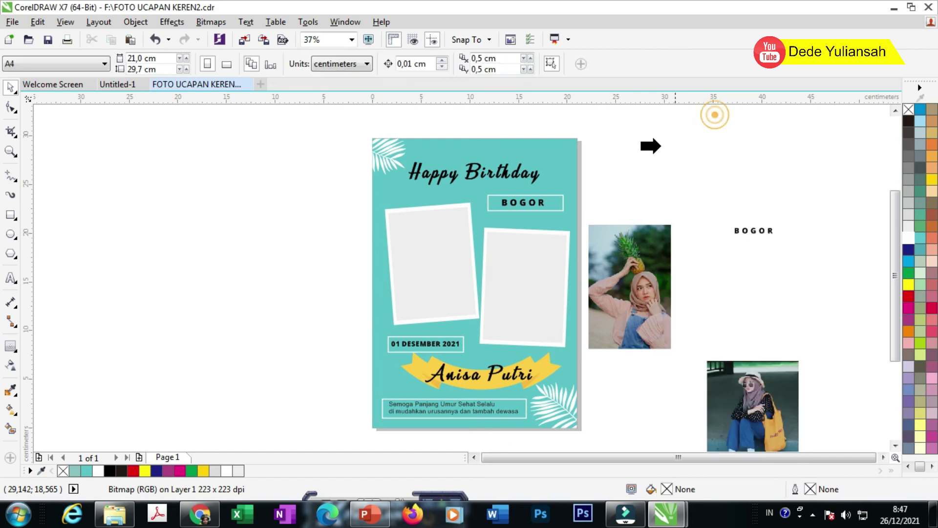
left_click(415, 253)
scroll(412, 230, "up", 2)
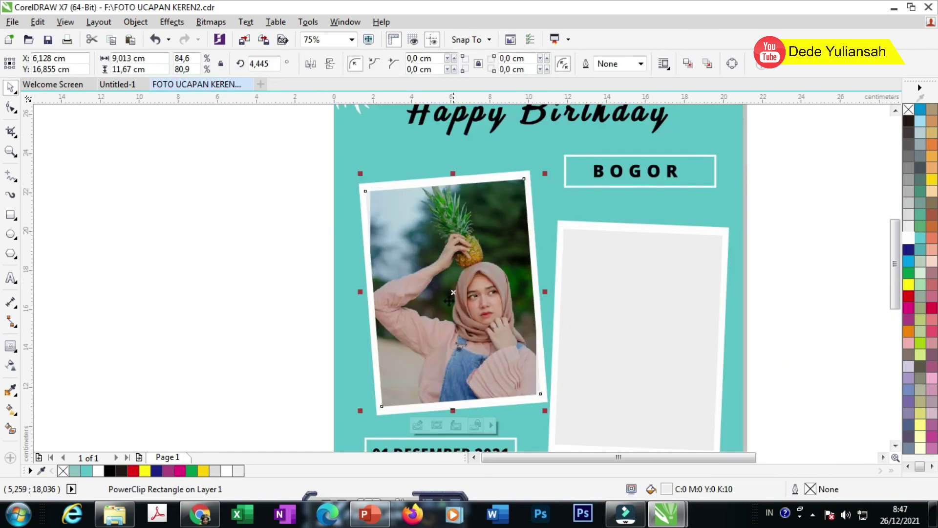
left_click(418, 425)
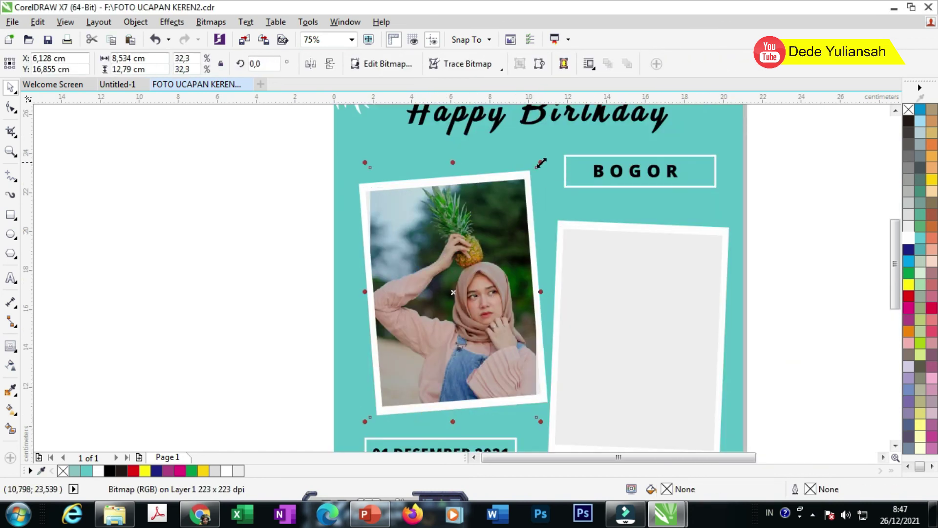
left_click_drag(538, 166, 552, 147)
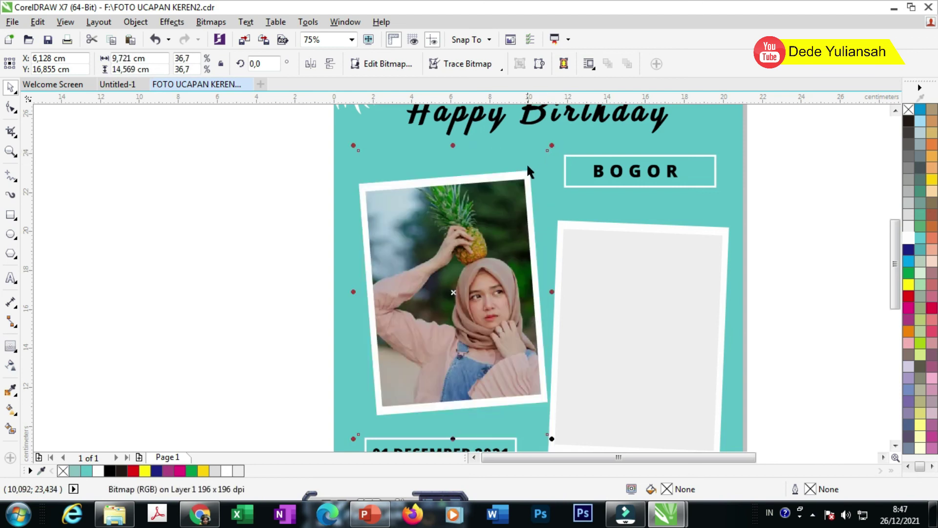
scroll(527, 168, "down", 2)
Step: PowerClip the seated photo with the yellow bag into the right frame
left_click_drag(837, 364, 734, 227)
right_click(709, 227)
left_click(778, 118)
left_click(590, 237)
scroll(600, 248, "up", 2)
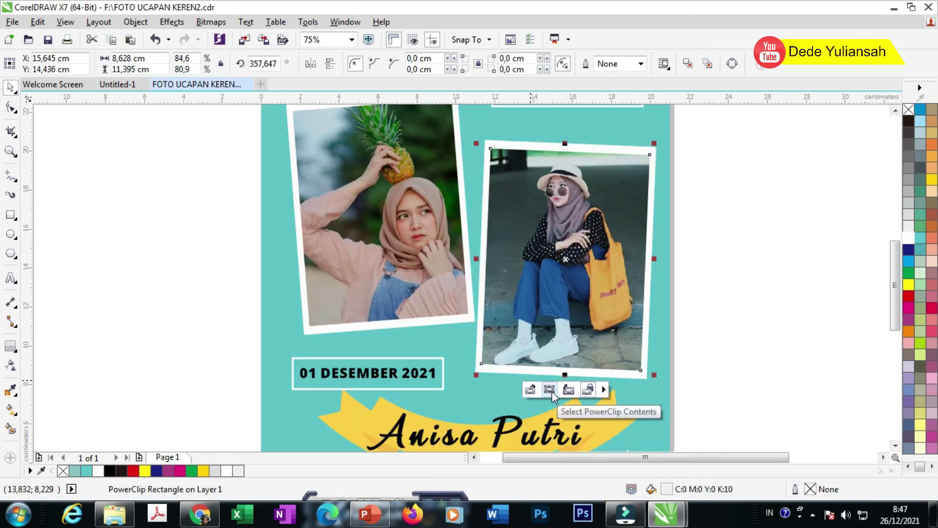
left_click(776, 337)
scroll(484, 220, "down", 2)
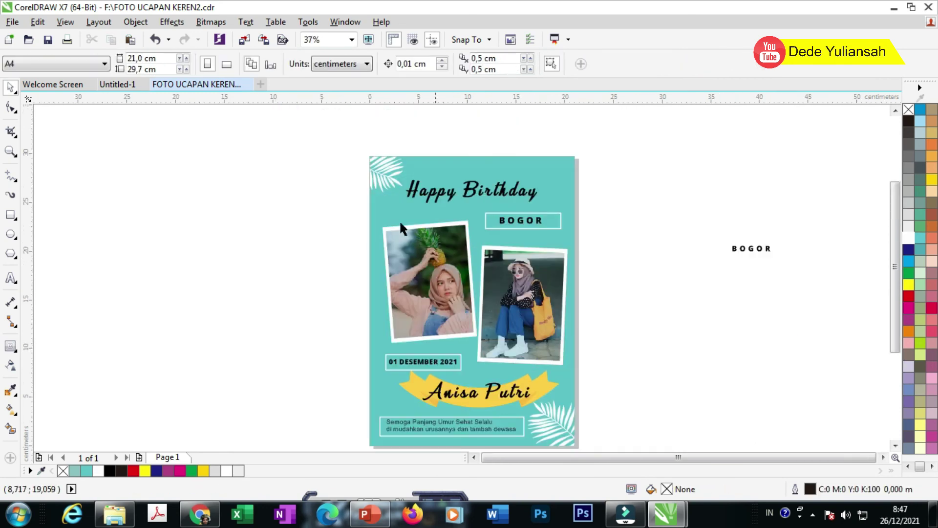
Step: Draw a yellow circle with no outline on the left frame's top-left corner
scroll(400, 220, "up", 2)
left_click(277, 224)
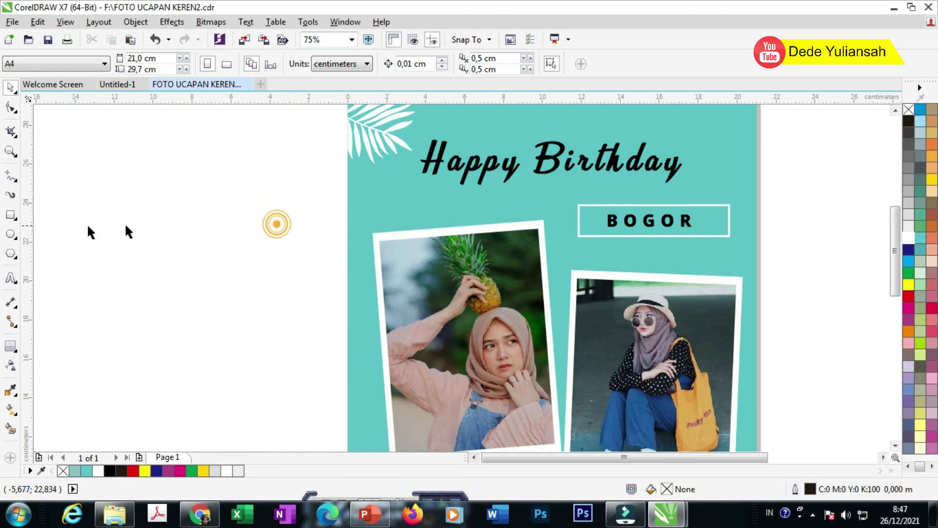
left_click(12, 235)
scroll(335, 248, "up", 2)
left_click_drag(340, 231, 367, 262)
left_click(11, 87)
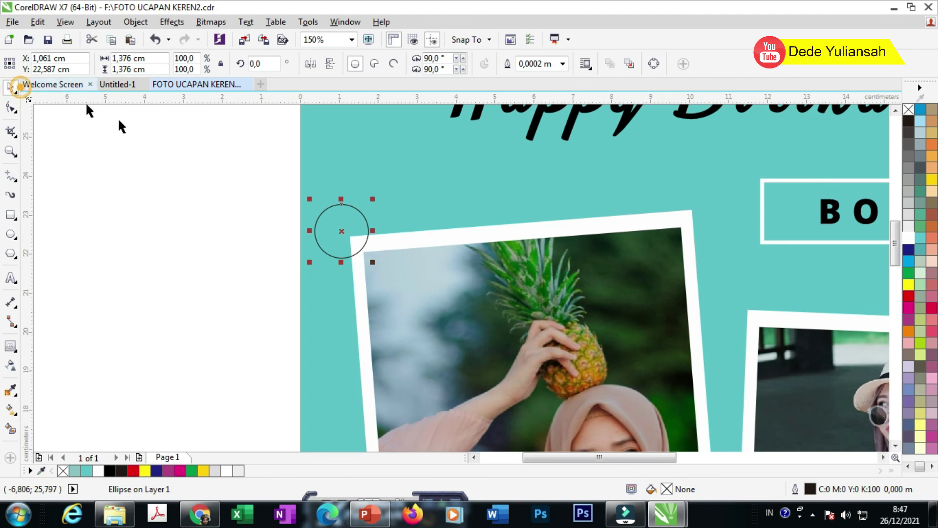
left_click_drag(351, 215, 371, 232)
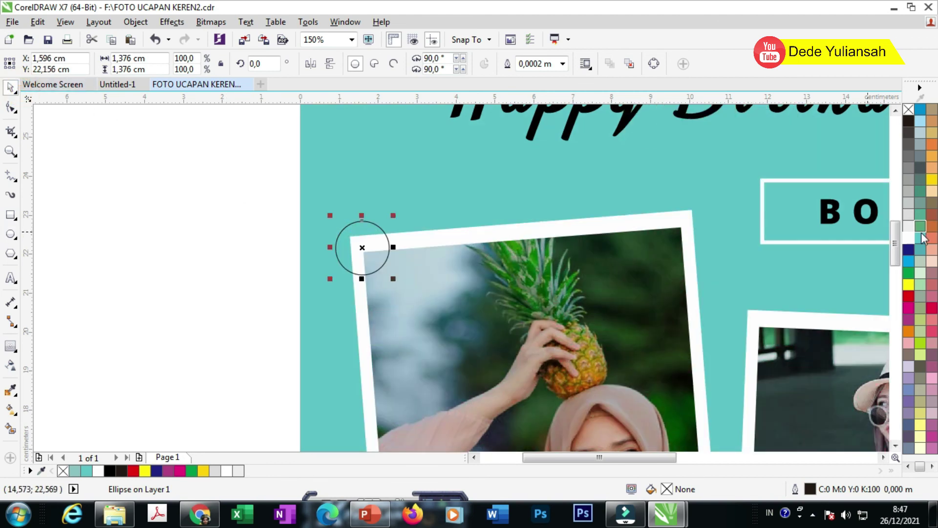
left_click(908, 285)
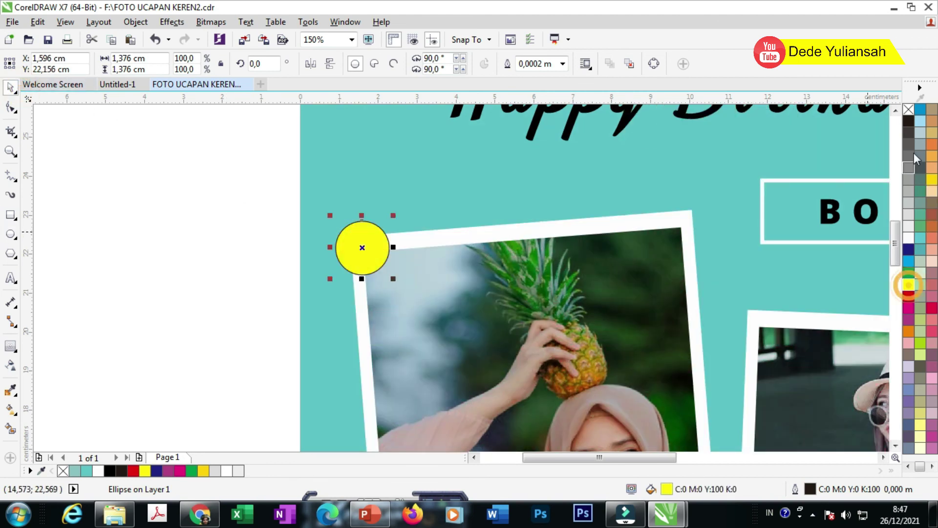
right_click(910, 109)
Step: Copy the circle to the right photo's bottom edge and fill it magenta
scroll(333, 163, "down", 4)
left_click_drag(342, 182, 477, 312)
scroll(472, 309, "up", 4)
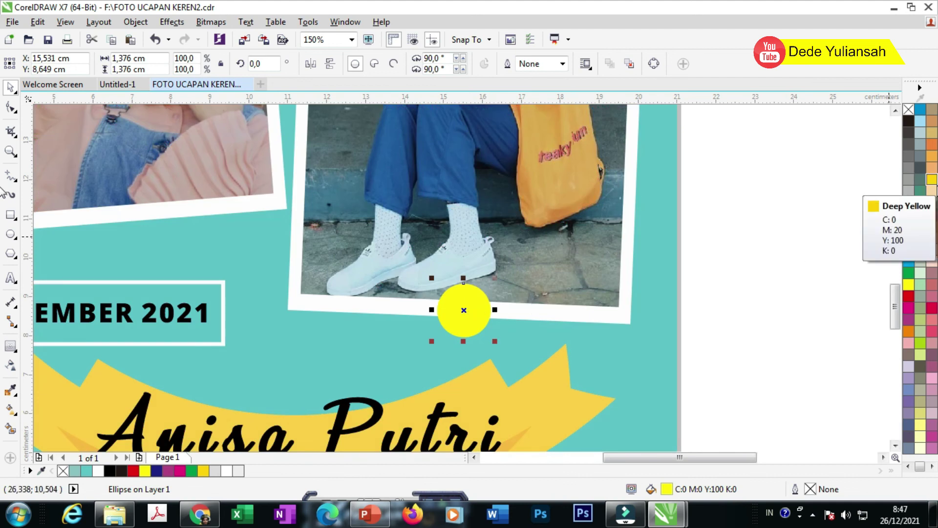
left_click(907, 309)
left_click(811, 290)
scroll(613, 271, "down", 4)
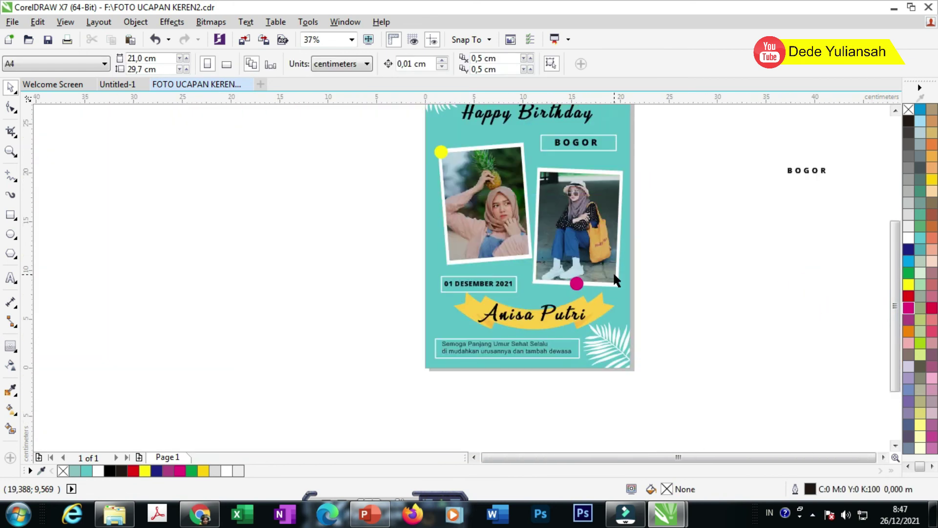
Step: Delete the stray BOGOR text lying beside the page
scroll(622, 246, "down", 2)
left_click(710, 209)
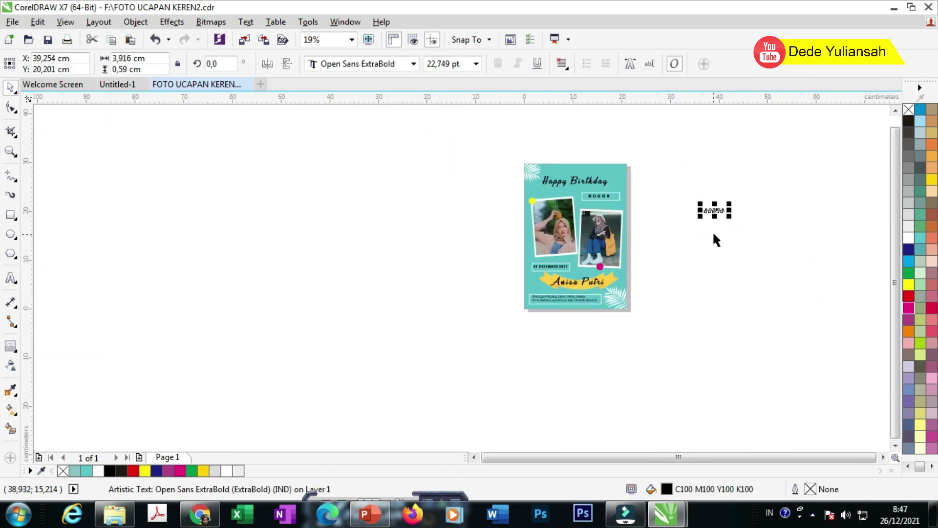
key("Delete")
Step: Zoom in to frame the whole finished card
left_click(10, 151)
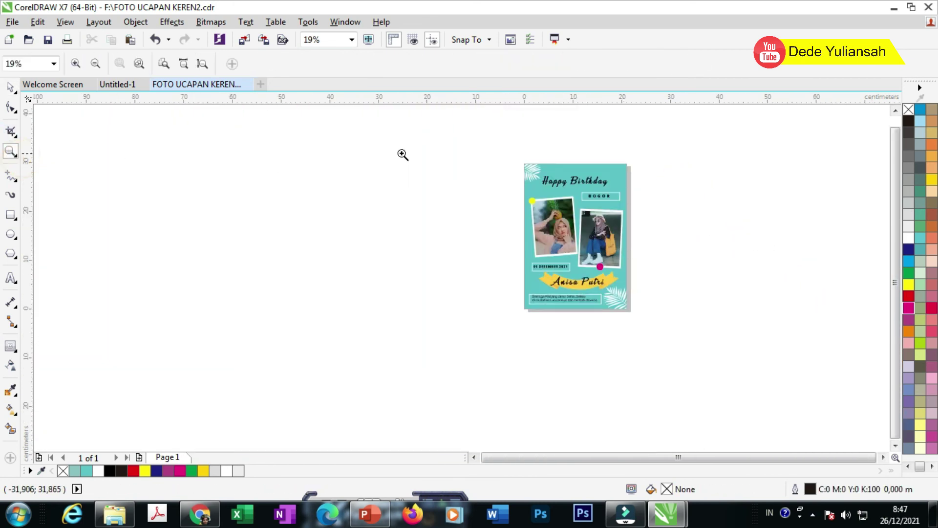
left_click_drag(518, 161, 653, 320)
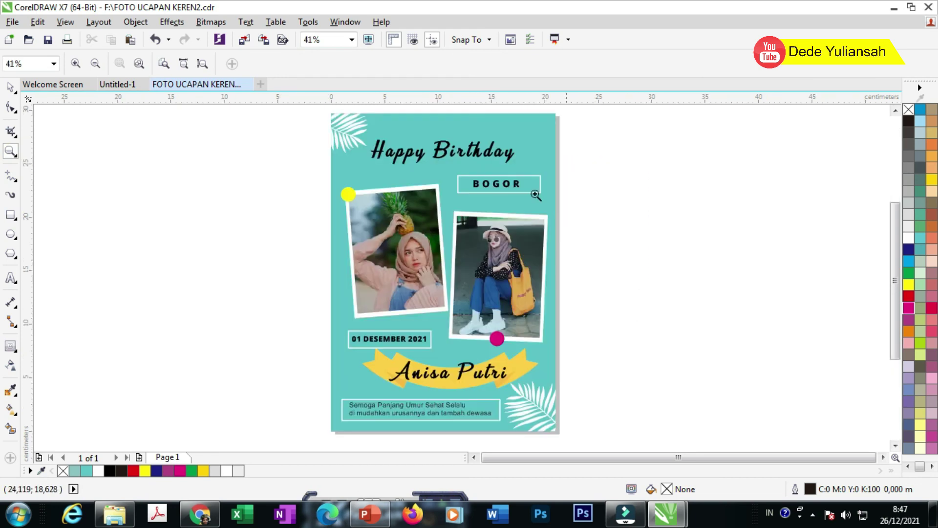
left_click_drag(326, 109, 582, 425)
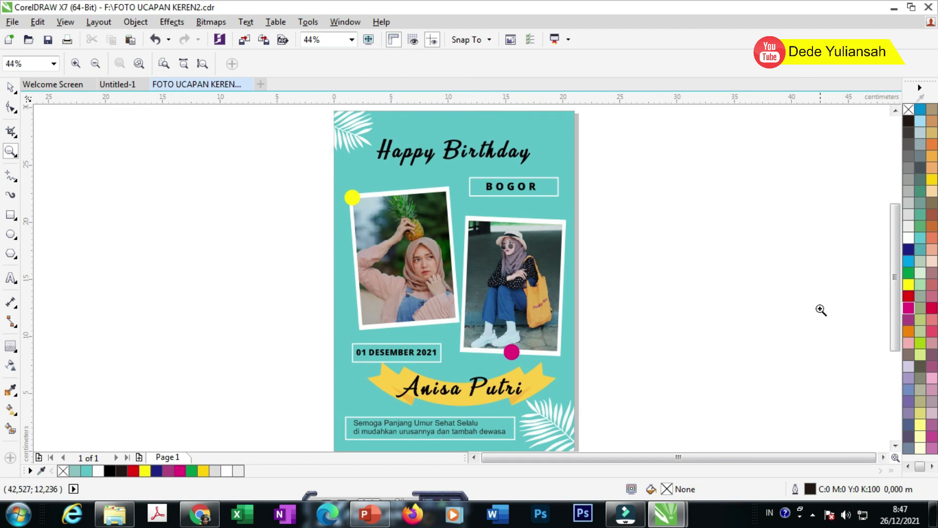